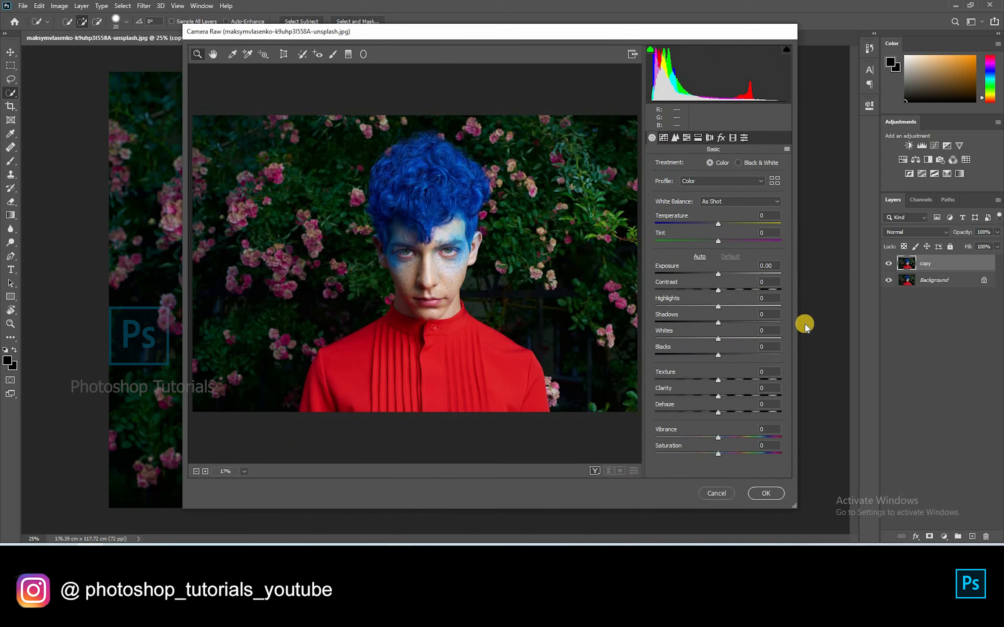
In the Camera Raw basic adjustments, set Exposure to -0.10, Highlights to -54 and Shadows to +53.
left_click(696, 307)
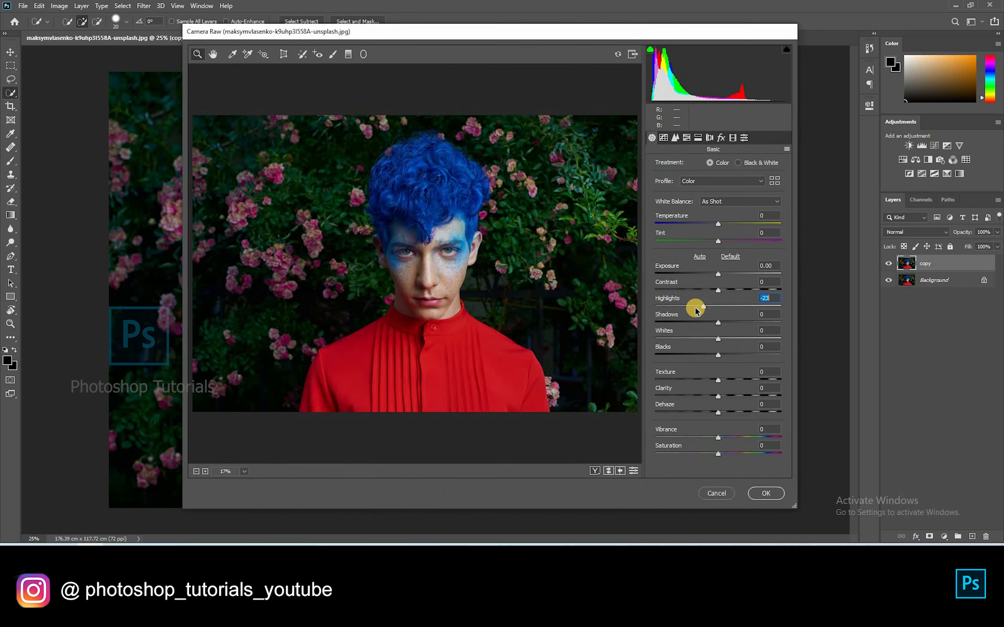
left_click_drag(692, 310, 686, 311)
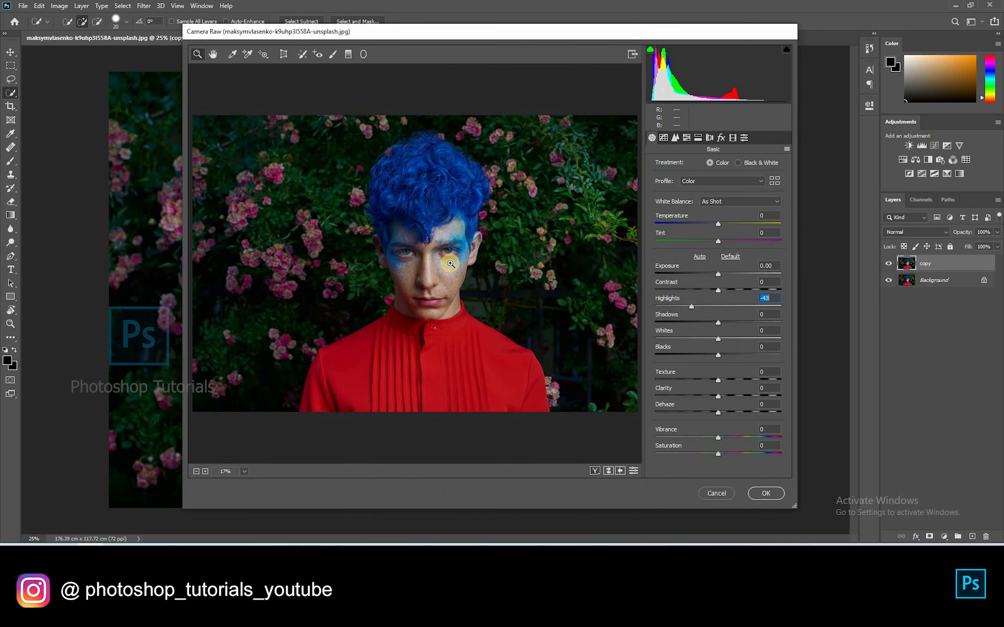
left_click_drag(468, 252, 653, 241)
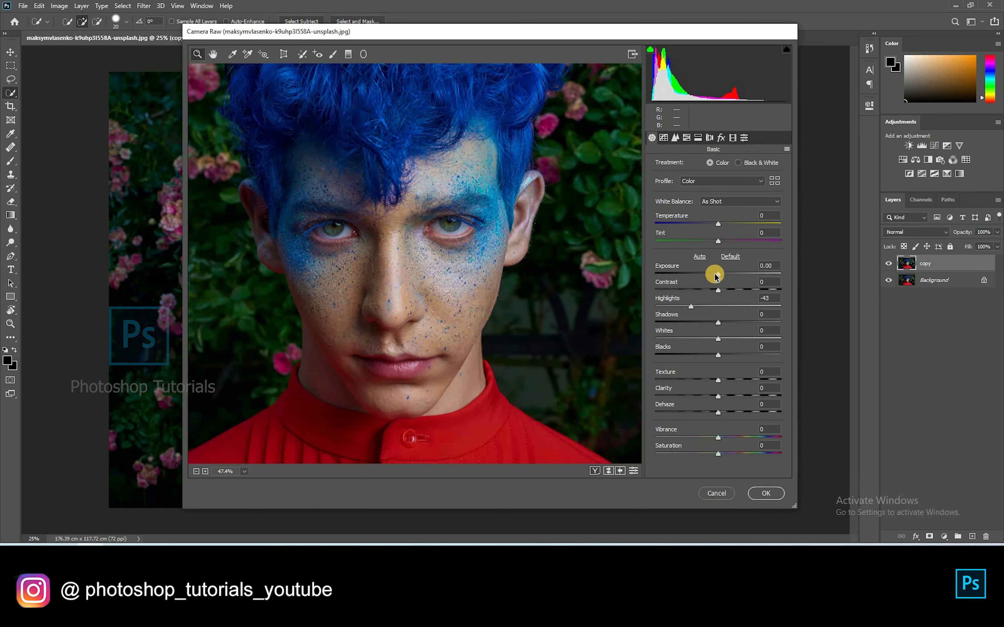
mouse_move(714, 271)
left_mouse_down()
mouse_move(706, 269)
mouse_move(716, 274)
left_mouse_up()
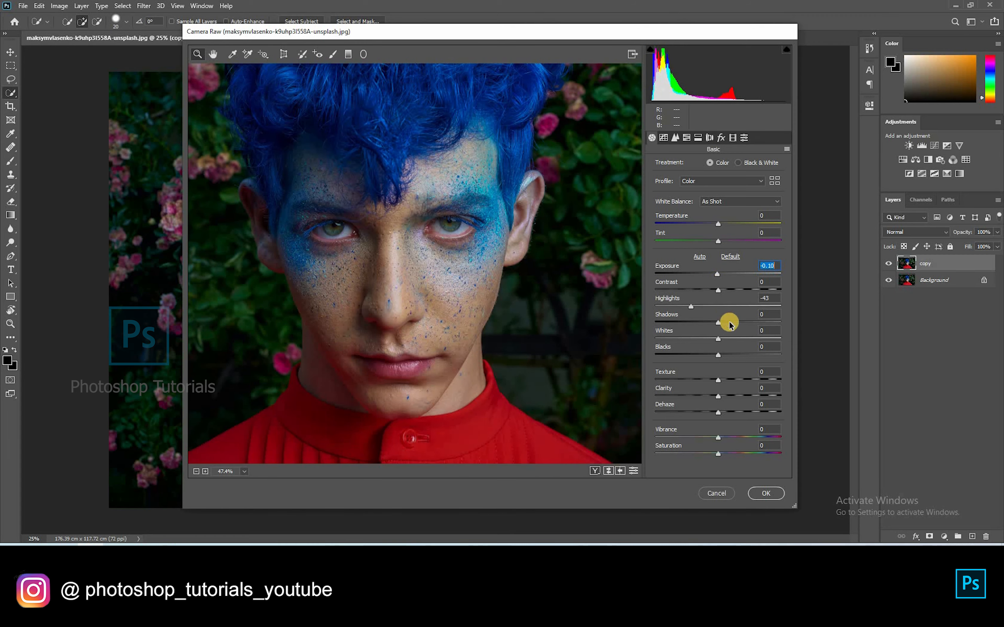
left_click(747, 323)
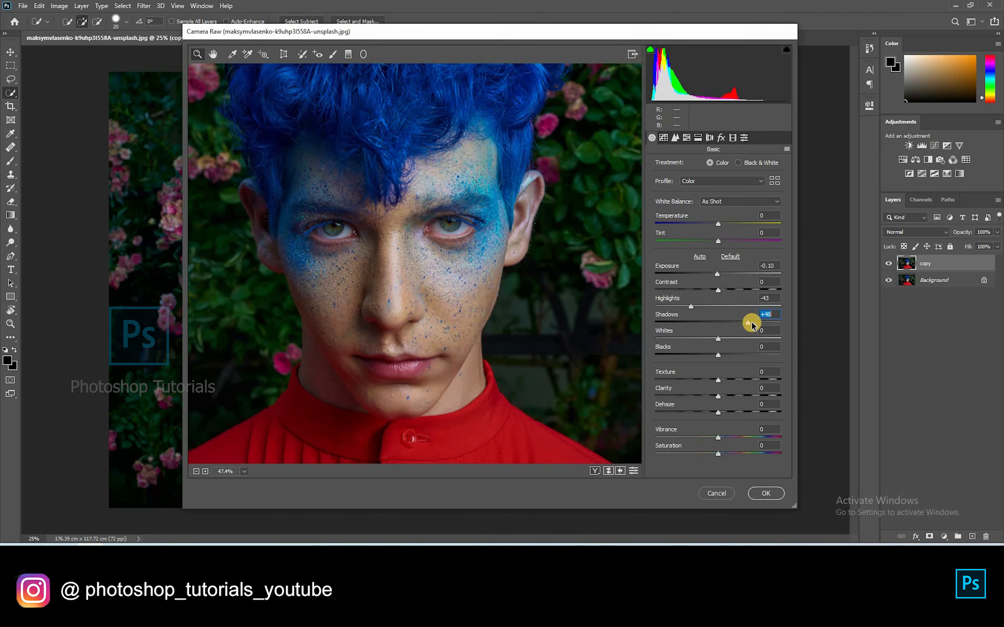
left_click_drag(745, 327, 748, 326)
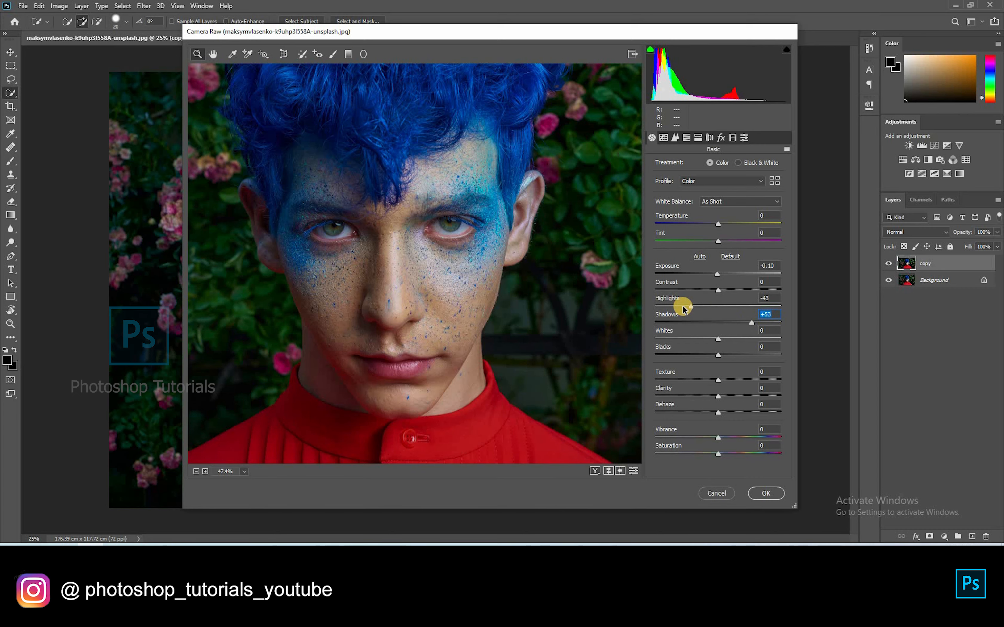
left_click_drag(684, 309, 679, 308)
right_click(610, 388)
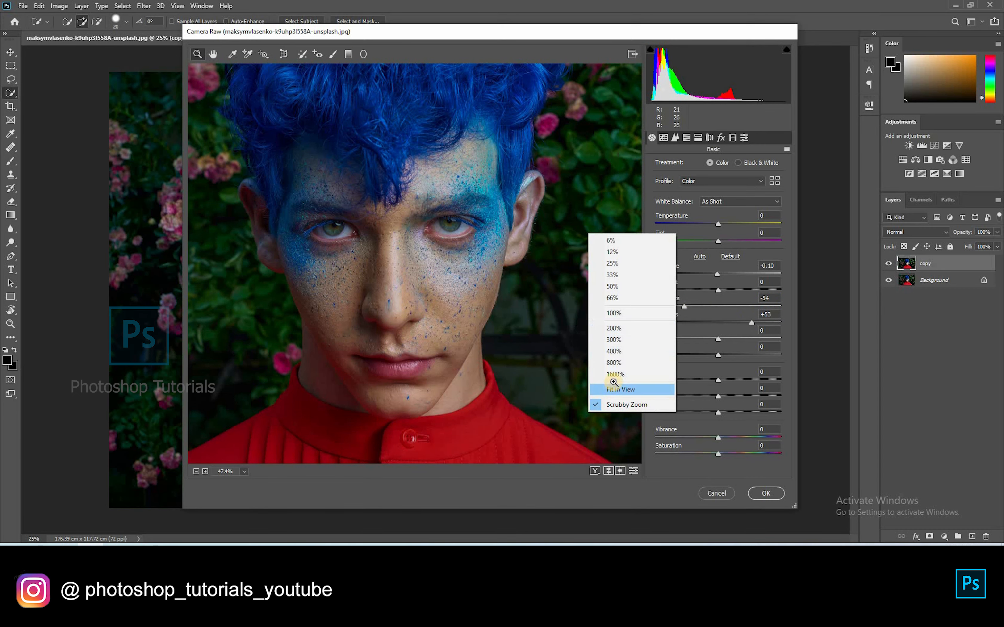
left_click(614, 388)
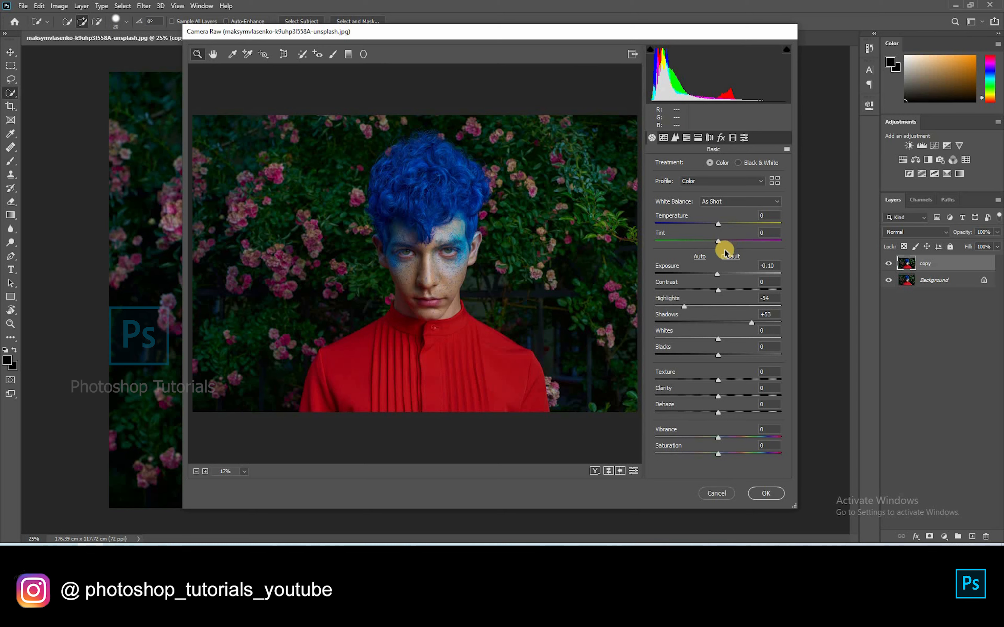
In the HSL hue adjustments, set Greens to +98, Aquas to -100, Blues to +7, Purples to +10 and Magentas to +100.
key("ctrl+alt+4")
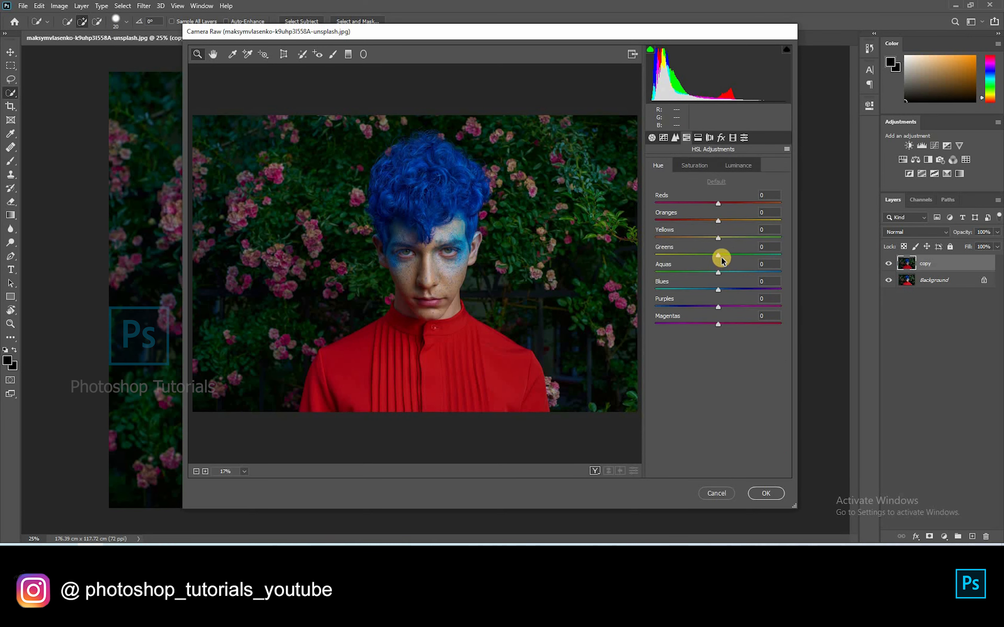
left_click_drag(725, 262, 774, 255)
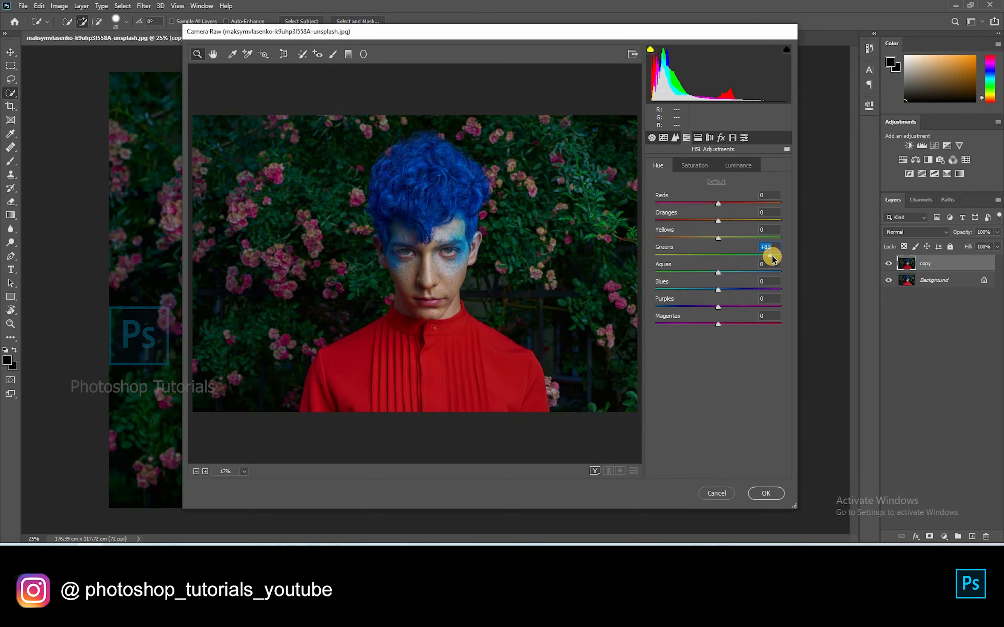
left_click(692, 273)
left_click_drag(783, 268, 689, 324)
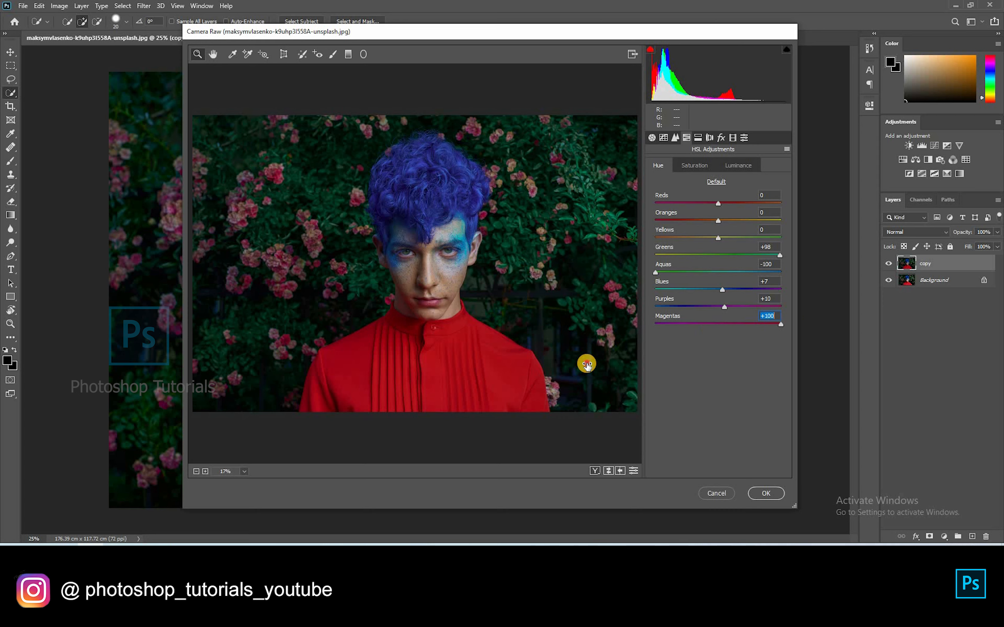
Refine the hues to Reds -8, Yellows +1, Greens +100, Aquas -54 and Blues -17, and apply the Camera Raw filter.
left_click_drag(816, 306, 813, 305)
left_click_drag(717, 207, 719, 242)
left_click_drag(704, 255, 682, 343)
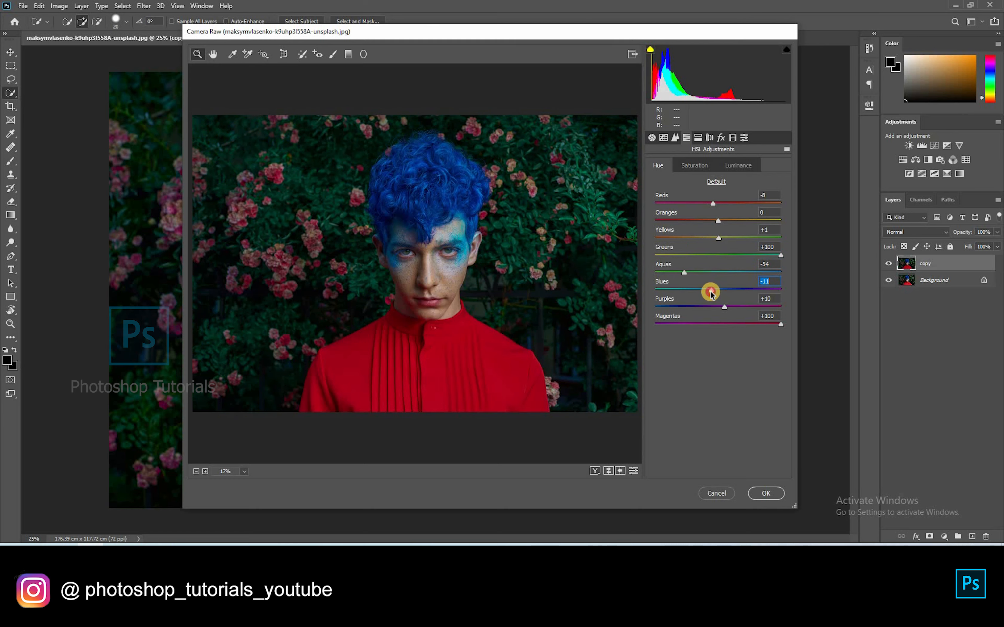
left_click_drag(702, 310, 712, 436)
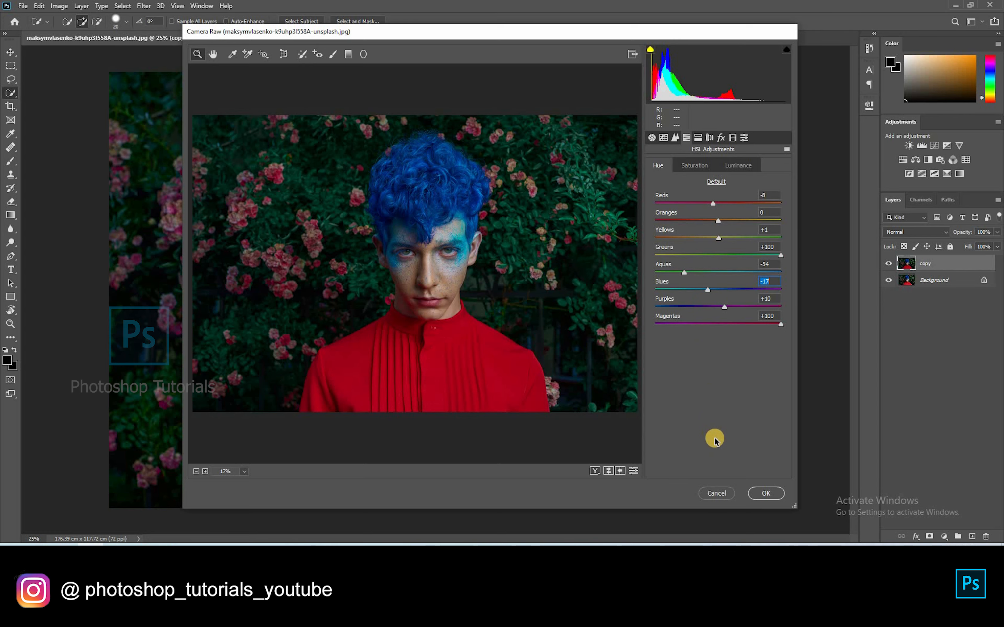
left_click(763, 494)
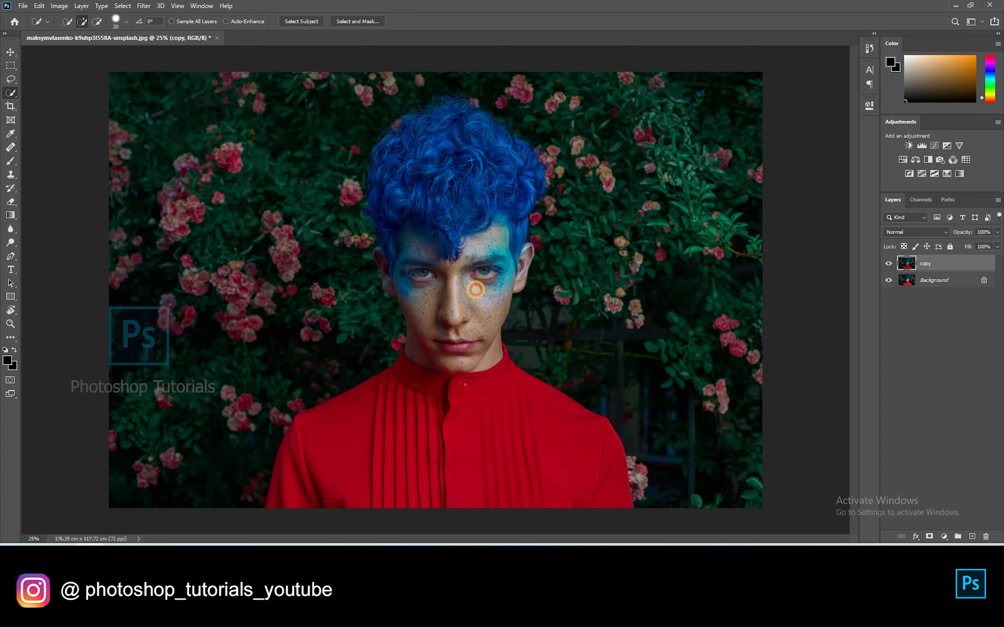
Select the man's hair, face and red shirt with Quick Selection and copy him to his own layer.
mouse_move(535, 177)
left_mouse_down()
mouse_move(509, 265)
mouse_move(524, 263)
left_mouse_up()
mouse_move(517, 428)
left_mouse_down()
mouse_move(419, 379)
mouse_move(443, 339)
mouse_move(488, 146)
mouse_move(399, 172)
left_mouse_up()
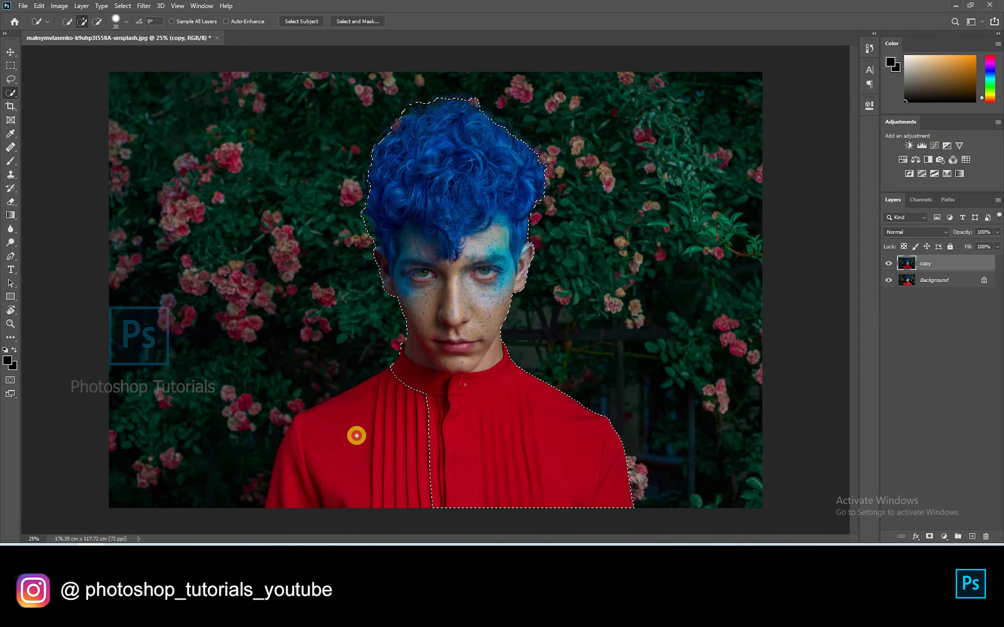
key("ctrl+j")
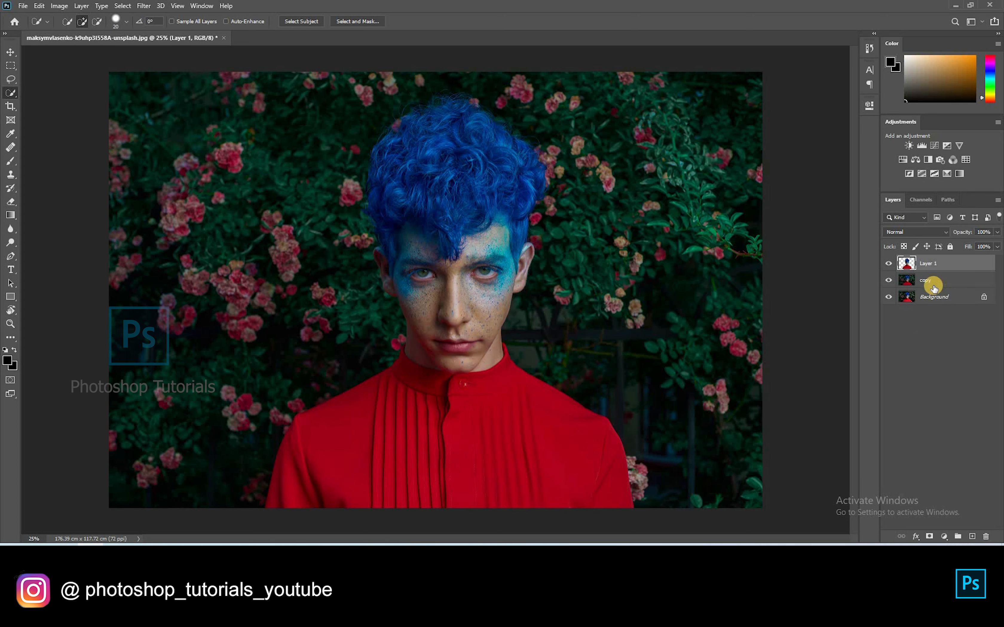
Add an empty layer directly above the copy layer and set the Clone Stamp to sample Current & Below.
left_click(929, 281)
left_click(971, 537)
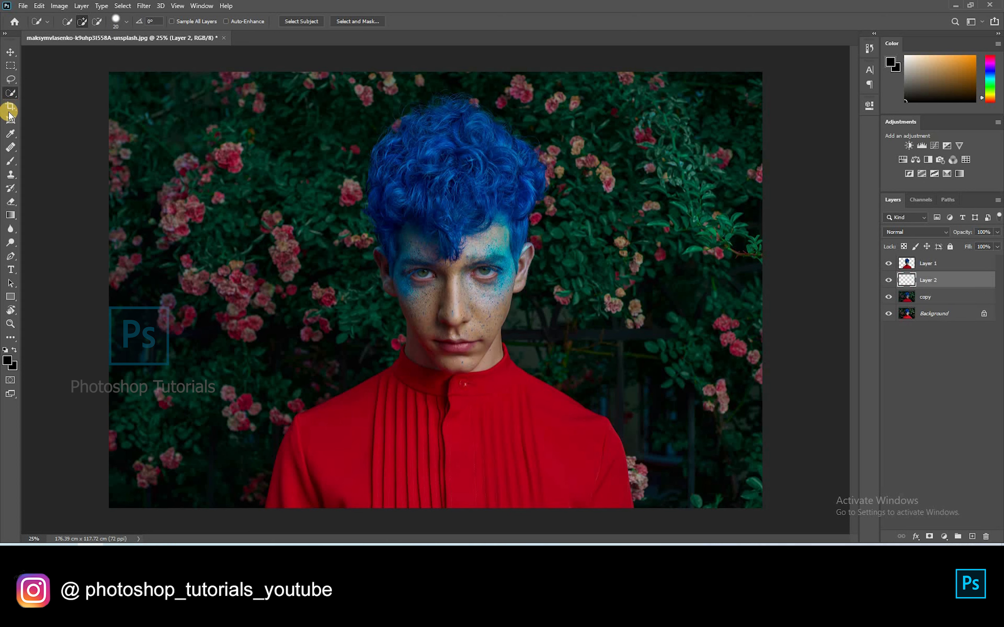
key("s")
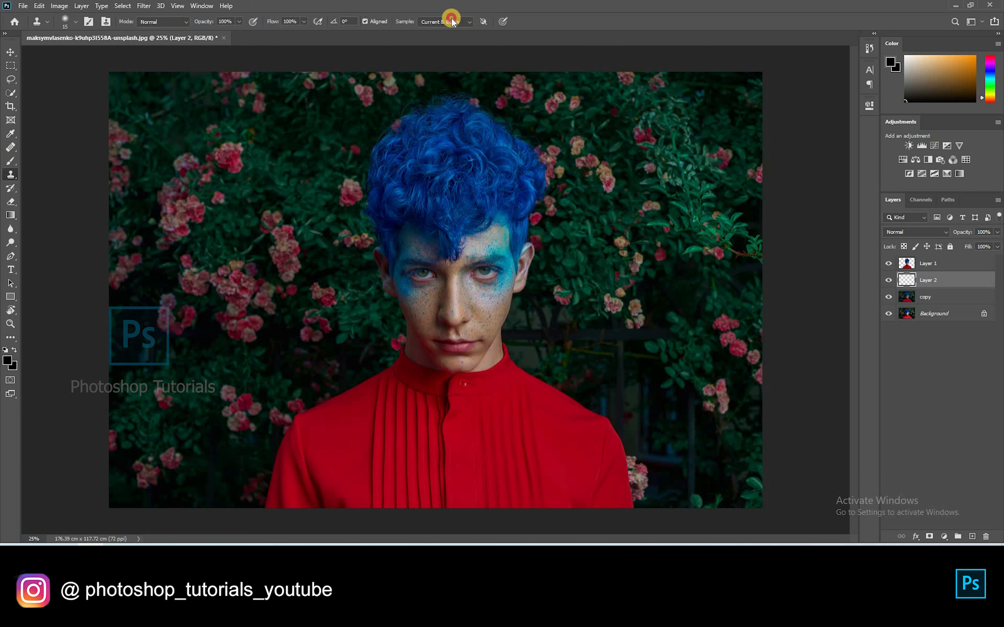
left_click(467, 23)
left_click(664, 214)
With a much larger Clone Stamp brush, clone the roses beside the man's right shoulder into the sparse foliage behind his other shoulder.
key("]")
key("]")
key("]")
key("]")
key("]")
key("]")
key("]")
key("]")
key("]")
key("]")
key("]")
key("]")
key("]")
key("]")
key("]")
key("]")
key("]")
key("]")
key("]")
key("]")
left_click(201, 281, "alt")
mouse_move(531, 331)
left_mouse_down()
mouse_move(562, 388)
mouse_move(597, 319)
mouse_move(603, 270)
mouse_move(630, 455)
mouse_move(646, 384)
mouse_move(709, 492)
mouse_move(748, 485)
left_mouse_up()
left_click(214, 384, "alt")
left_click(209, 381, "alt")
key("[")
key("[")
key("[")
key("[")
key("[")
left_click_drag(737, 274, 742, 212)
key("ctrl+z")
Reduce the Clone Stamp to 100 px and cover the bright branch at the photo's edge with nearby foliage.
key("[")
key("[")
key("[")
key("[")
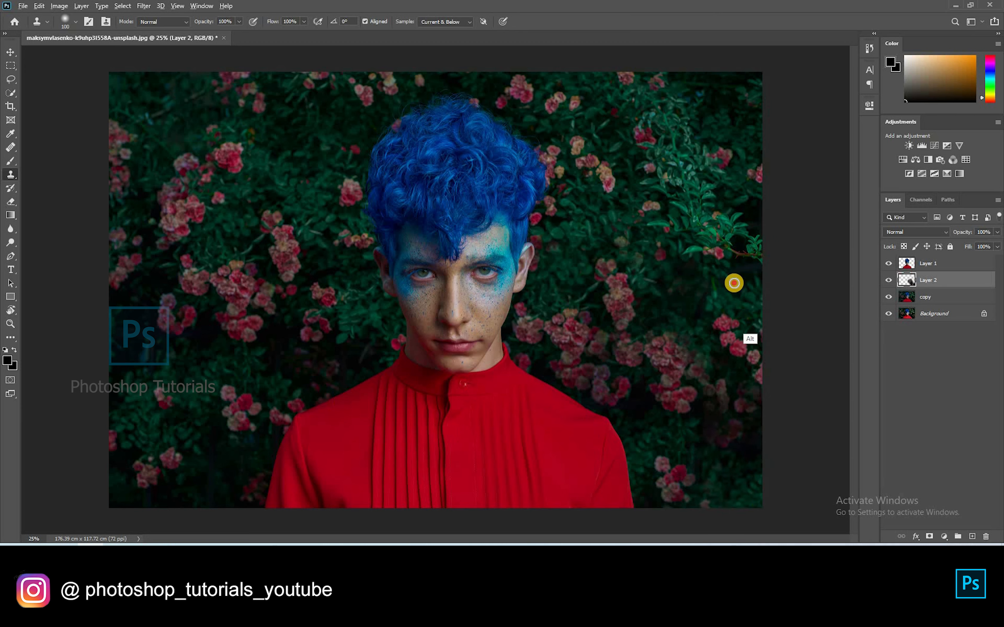
left_click_drag(737, 271, 739, 278)
left_click(758, 329, "alt")
left_click_drag(742, 268, 760, 271)
Clone further roses from the dense rose cluster into the background behind the man's shoulder.
left_click(223, 283, "alt")
left_click_drag(552, 326, 581, 339)
left_click(233, 297, "alt")
mouse_move(670, 343)
left_mouse_down()
mouse_move(681, 336)
mouse_move(667, 341)
mouse_move(694, 405)
mouse_move(705, 350)
mouse_move(719, 394)
mouse_move(728, 397)
mouse_move(733, 374)
left_mouse_up()
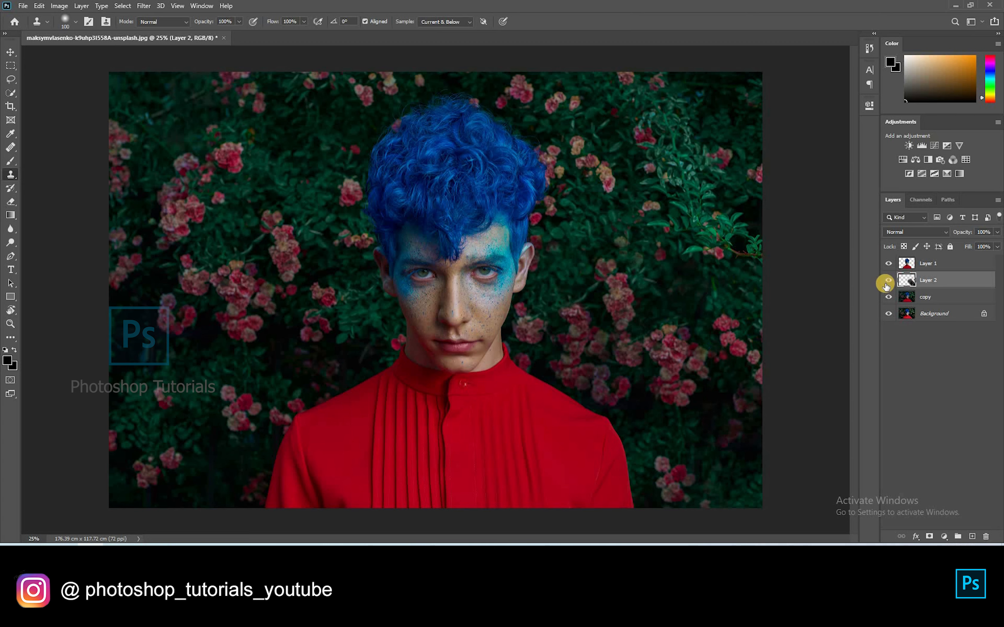
Group Layer 1, Layer 2 and the copy layer together, leaving the Background layer out.
left_click(932, 370)
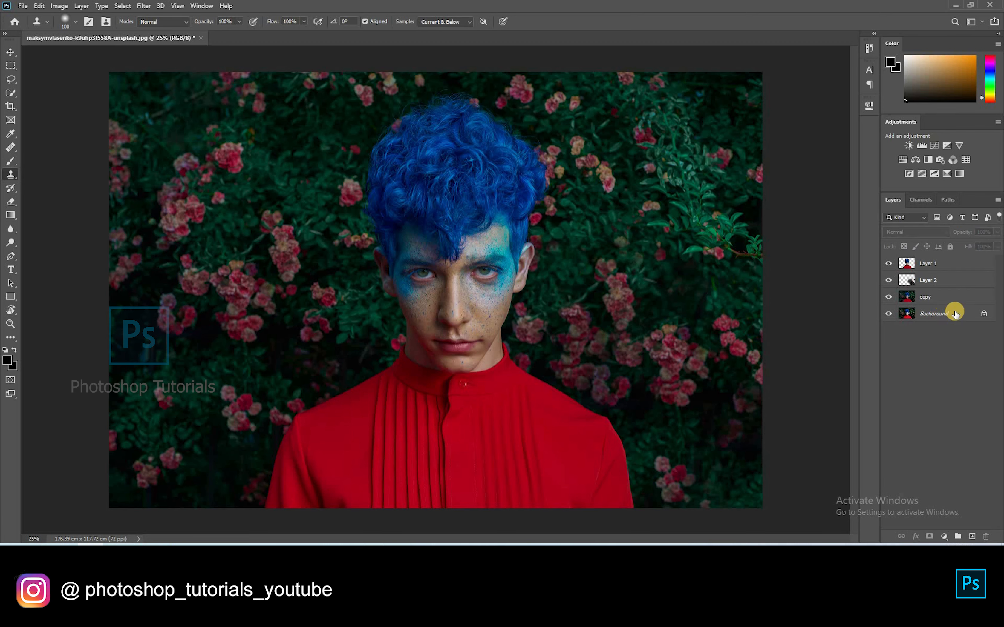
left_click(939, 268, "ctrl")
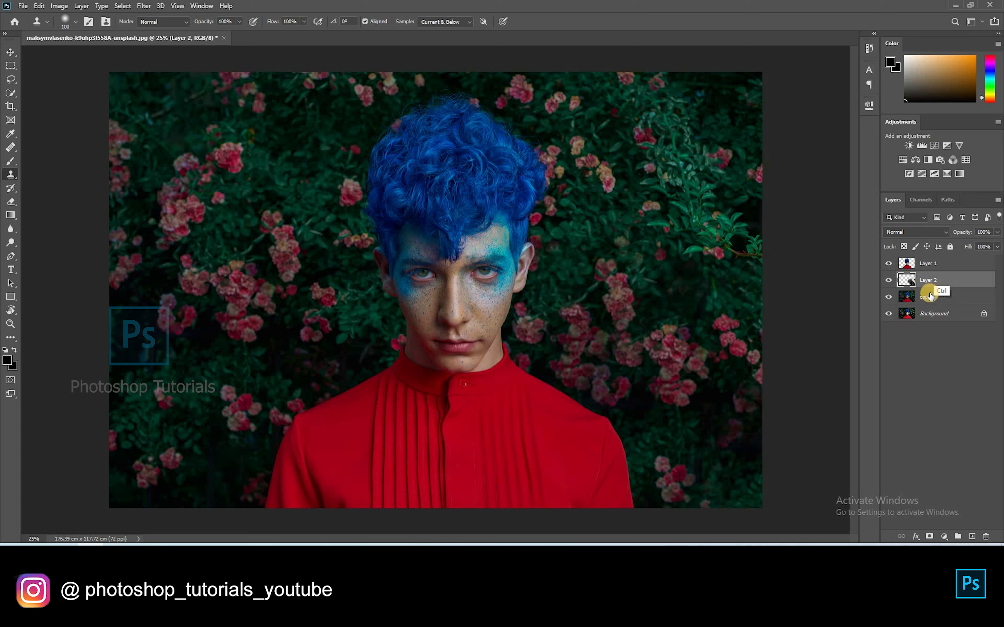
left_click(933, 282, "ctrl")
left_click(929, 298, "ctrl")
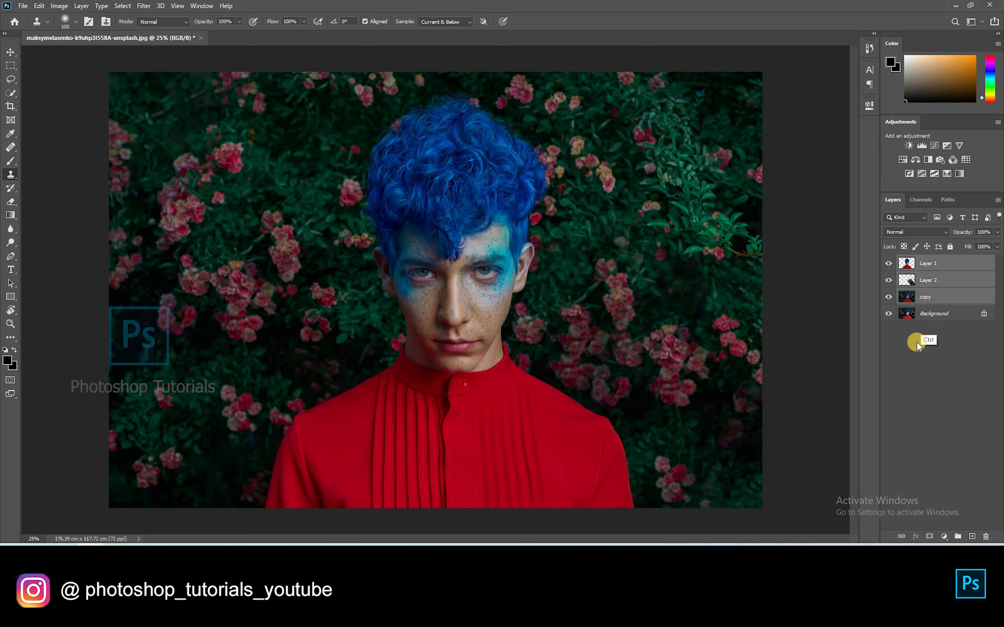
key("ctrl+g")
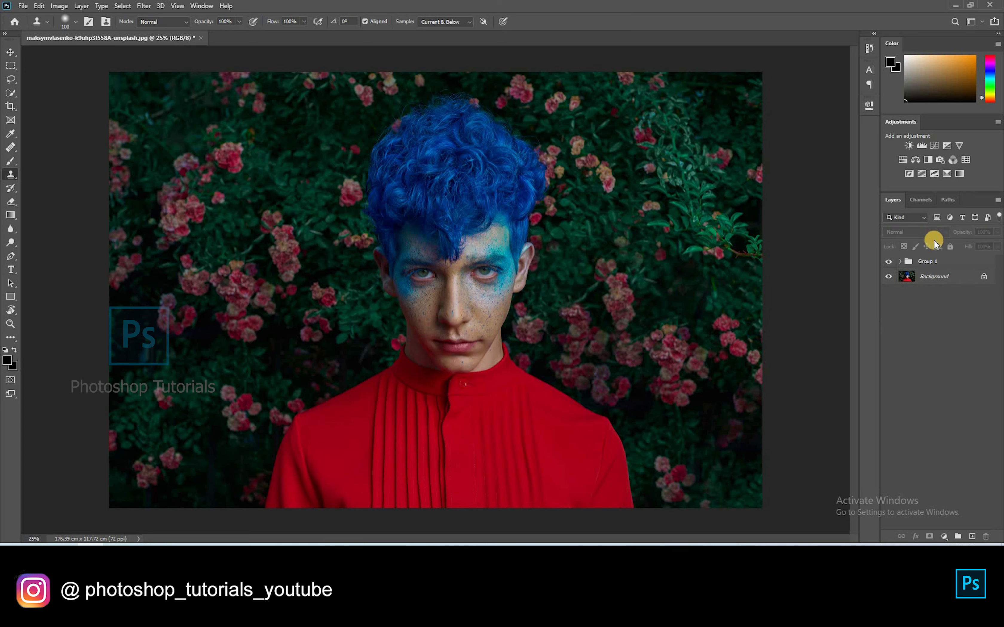
Add a Selective Color adjustment above the group and fine-tune its Reds and Yellows for the skin tone.
left_click(945, 174)
left_click_drag(779, 169, 782, 230)
left_click(755, 147)
left_click(757, 160)
left_click_drag(773, 191, 768, 191)
left_click(771, 212)
mouse_move(783, 230)
left_mouse_down()
mouse_move(816, 226)
mouse_move(777, 235)
left_mouse_up()
left_click(840, 102)
Invert the Selective Color mask and paint the face back in with a small soft white brush at 49% flow.
key("ctrl+i")
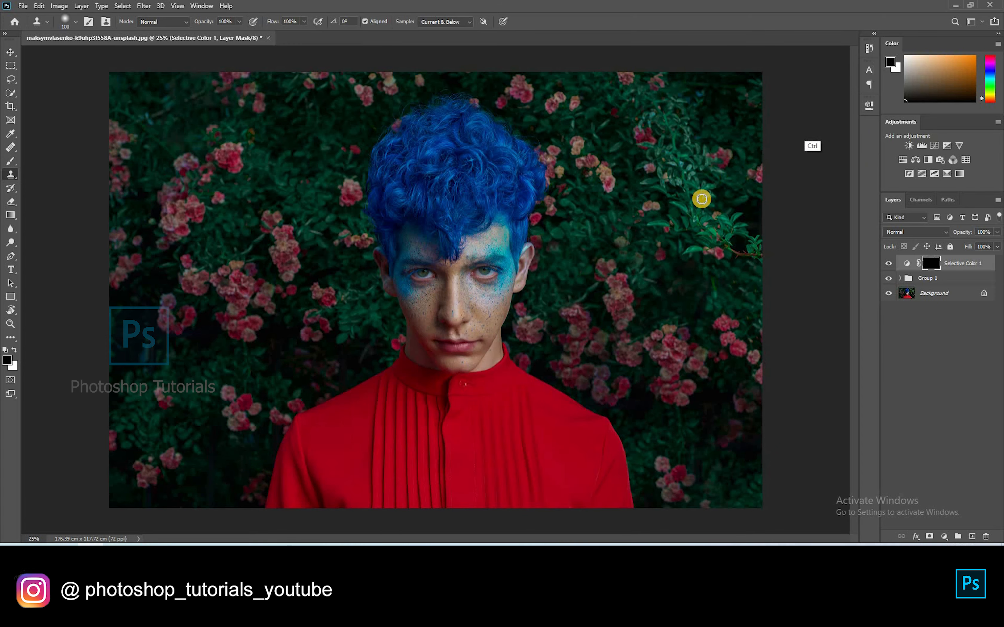
key("b")
scroll(440, 292, "up", 3)
key("bracketleft")
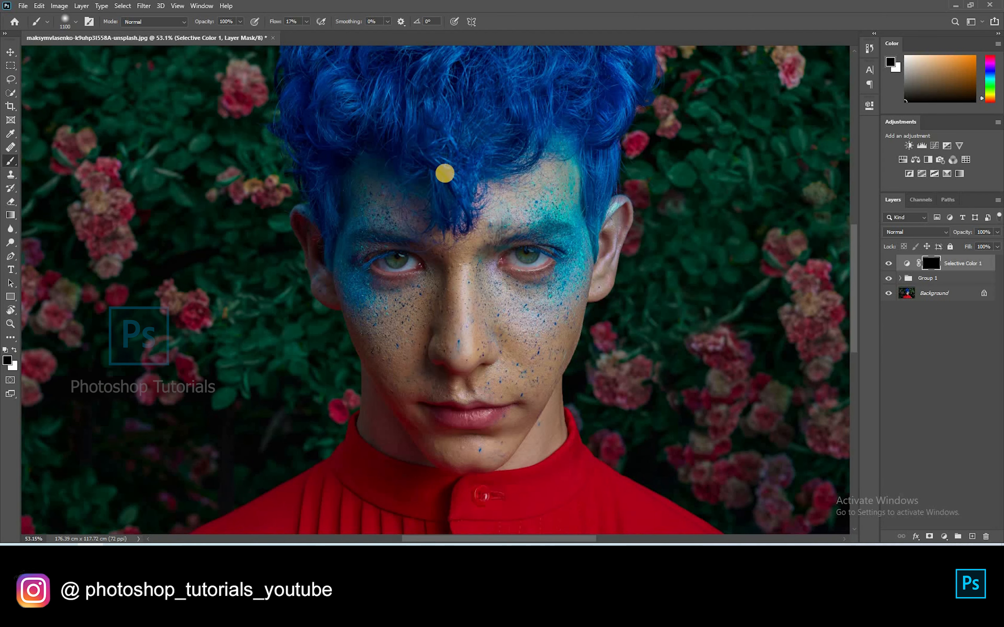
left_click(307, 21)
left_click(323, 33)
left_click(465, 300)
key("bracketleft")
key("bracketleft")
key("bracketleft")
key("bracketleft")
key("bracketleft")
key("bracketleft")
key("bracketleft")
key("x")
mouse_move(450, 274)
left_mouse_down()
mouse_move(478, 309)
mouse_move(556, 332)
mouse_move(621, 209)
mouse_move(556, 271)
mouse_move(455, 331)
left_mouse_up()
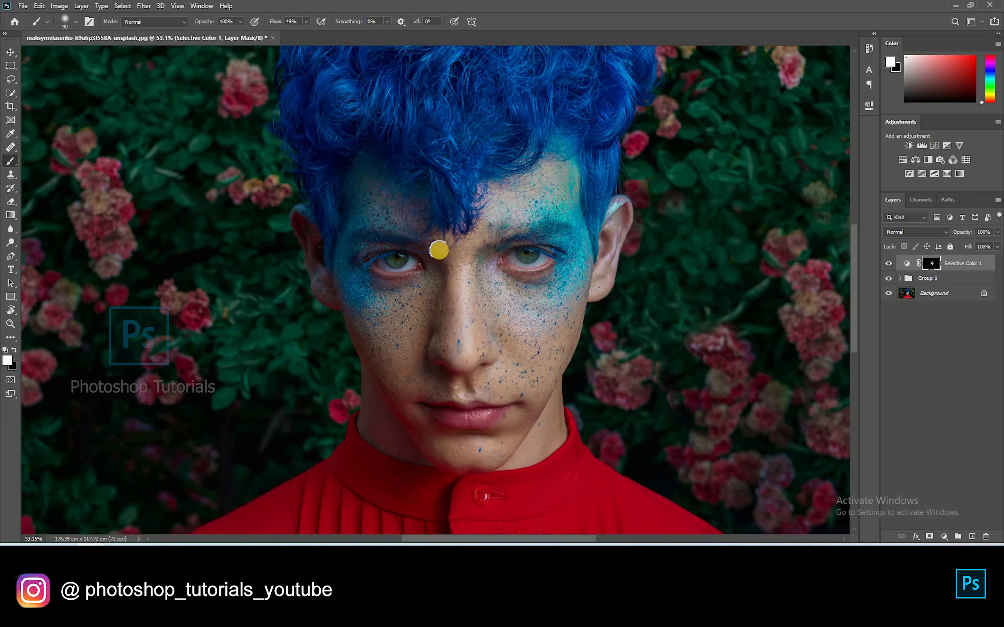
key("backslash")
mouse_move(496, 242)
left_mouse_down()
mouse_move(550, 213)
mouse_move(535, 286)
mouse_move(616, 224)
mouse_move(564, 316)
mouse_move(549, 419)
mouse_move(517, 349)
mouse_move(487, 342)
left_mouse_up()
mouse_move(363, 203)
left_mouse_down()
mouse_move(358, 315)
mouse_move(374, 365)
mouse_move(377, 430)
mouse_move(400, 420)
mouse_move(383, 439)
mouse_move(374, 429)
mouse_move(473, 459)
mouse_move(543, 438)
mouse_move(514, 453)
mouse_move(520, 376)
mouse_move(424, 435)
mouse_move(469, 344)
mouse_move(394, 379)
mouse_move(426, 429)
mouse_move(388, 330)
mouse_move(353, 285)
mouse_move(379, 179)
mouse_move(379, 253)
mouse_move(419, 255)
mouse_move(439, 383)
left_mouse_up()
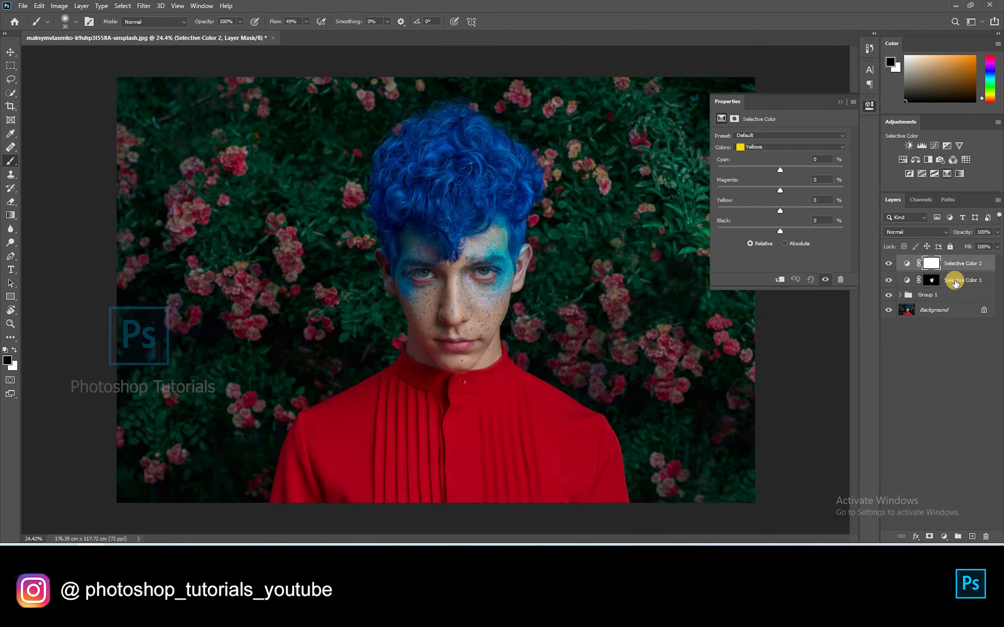
Rename the Selective Color 1 layer as skin tone; in Selective Color 2 set Greens to Cyan -100, Magenta +100, Yellow -94 and maximum Black.
left_click(961, 279)
left_click(767, 147)
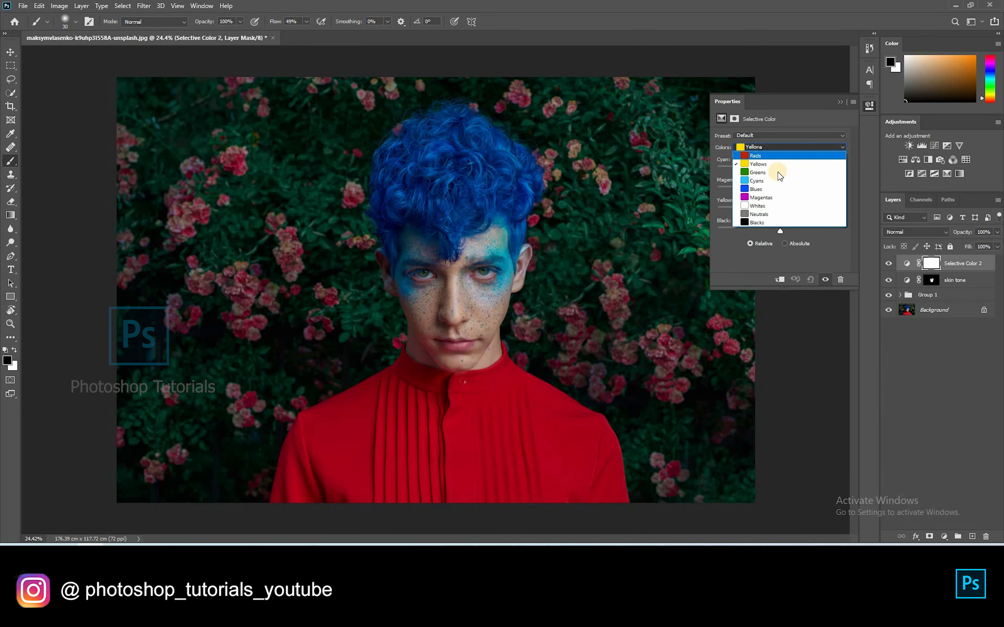
left_click(771, 168)
left_click_drag(789, 192, 721, 208)
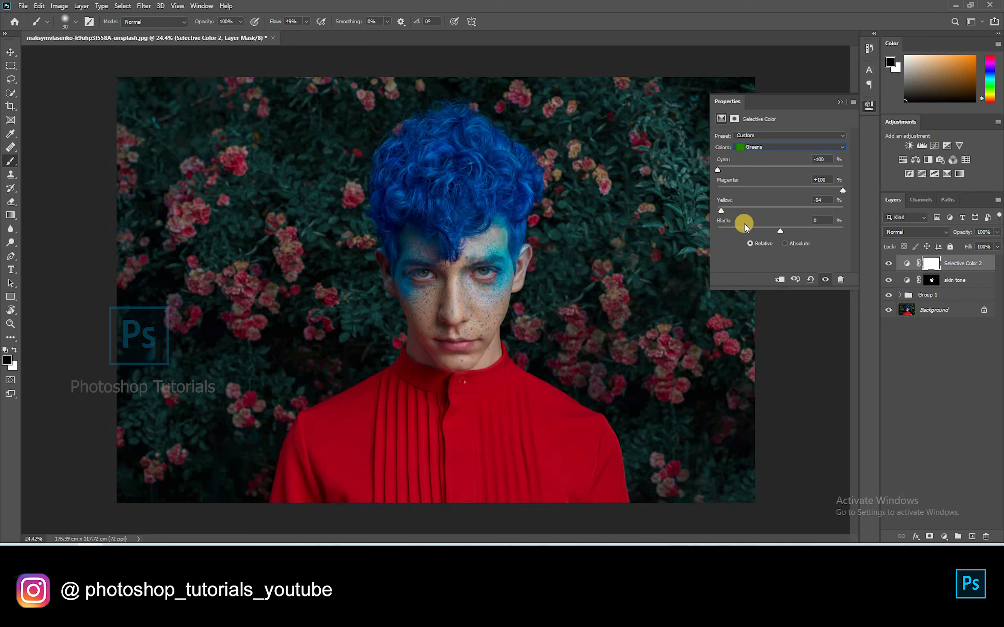
left_click_drag(779, 231, 842, 232)
Set the Cyans of Selective Color 2 to Cyan +45, Magenta +73, Yellow about -33 and Black +32, and compare the effect.
left_click(785, 146)
left_click(762, 181)
left_click_drag(780, 170, 808, 170)
left_click_drag(779, 191, 799, 215)
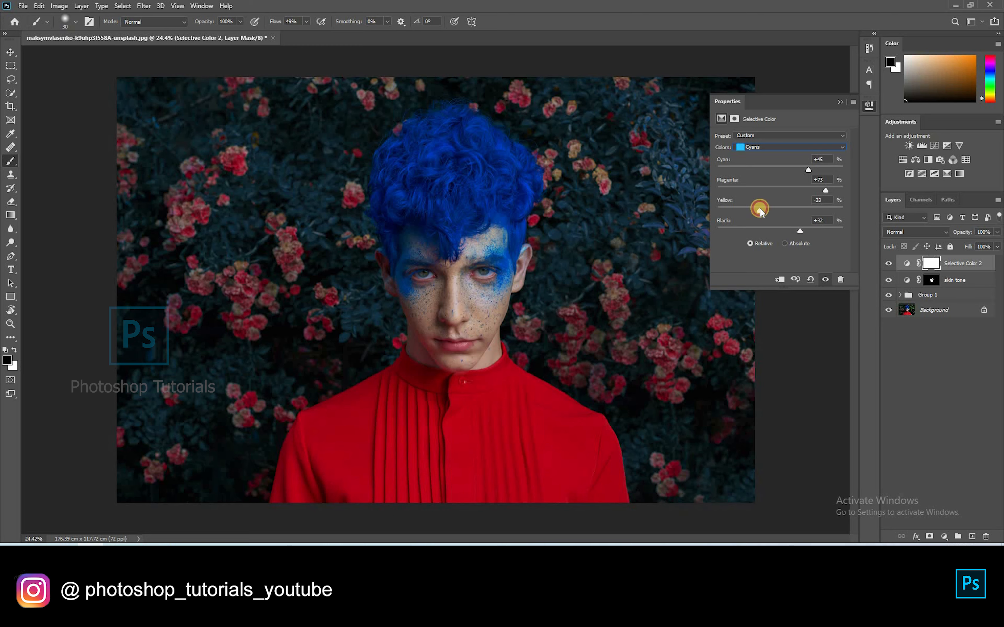
left_click(885, 264)
Fill a new layer named local dodge and burn with 50% Gray and set its blend mode to Soft Light.
left_click(907, 365)
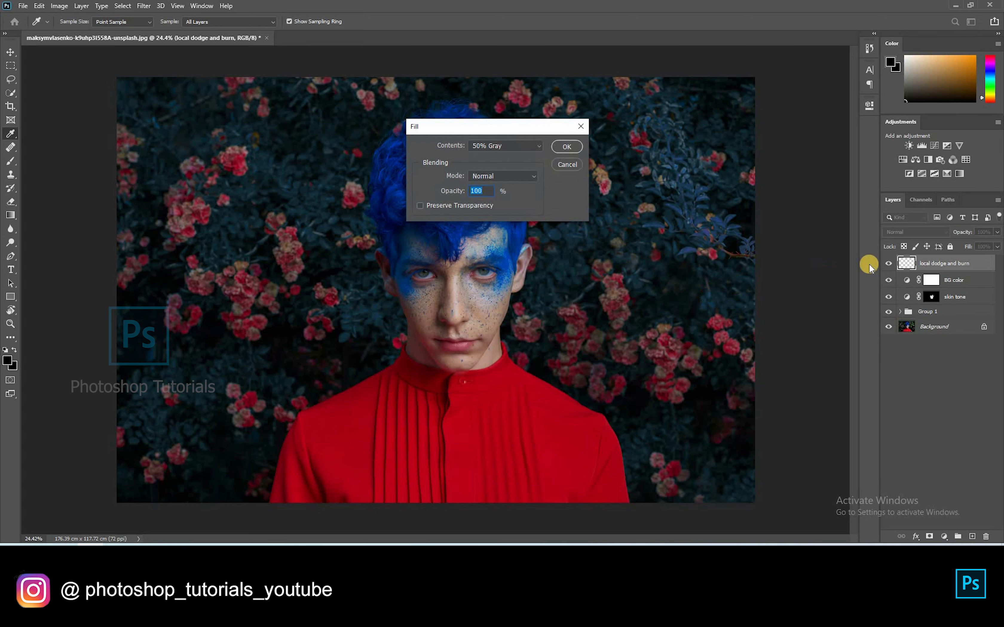
key("Return")
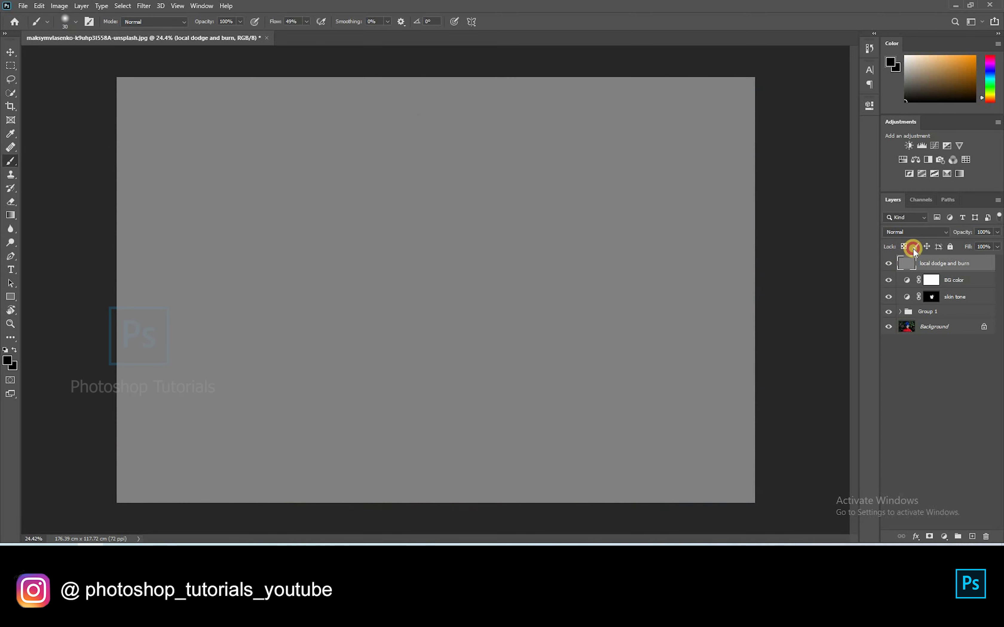
left_click(914, 232)
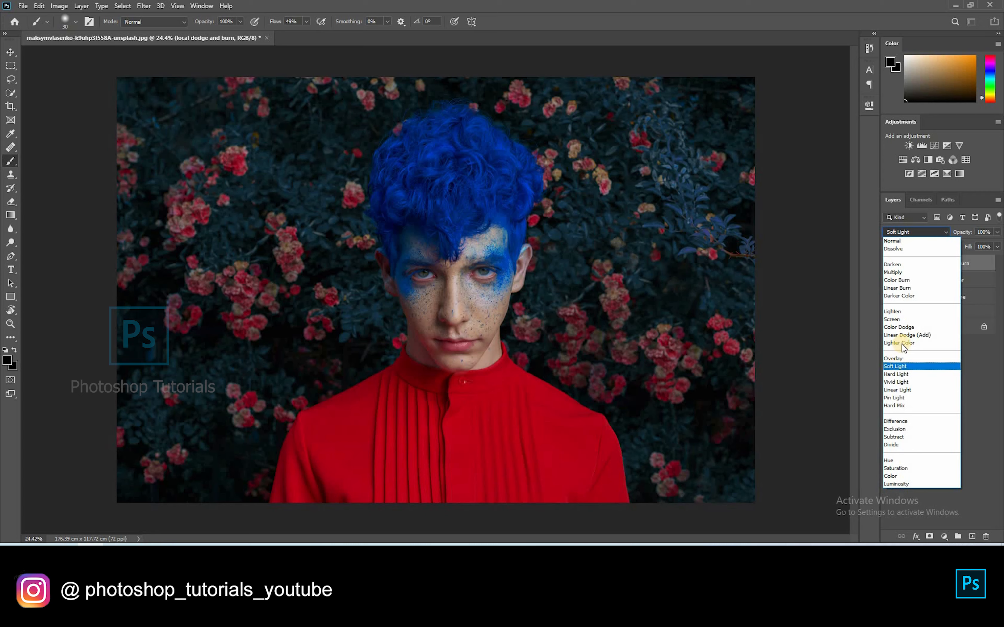
left_click(897, 362)
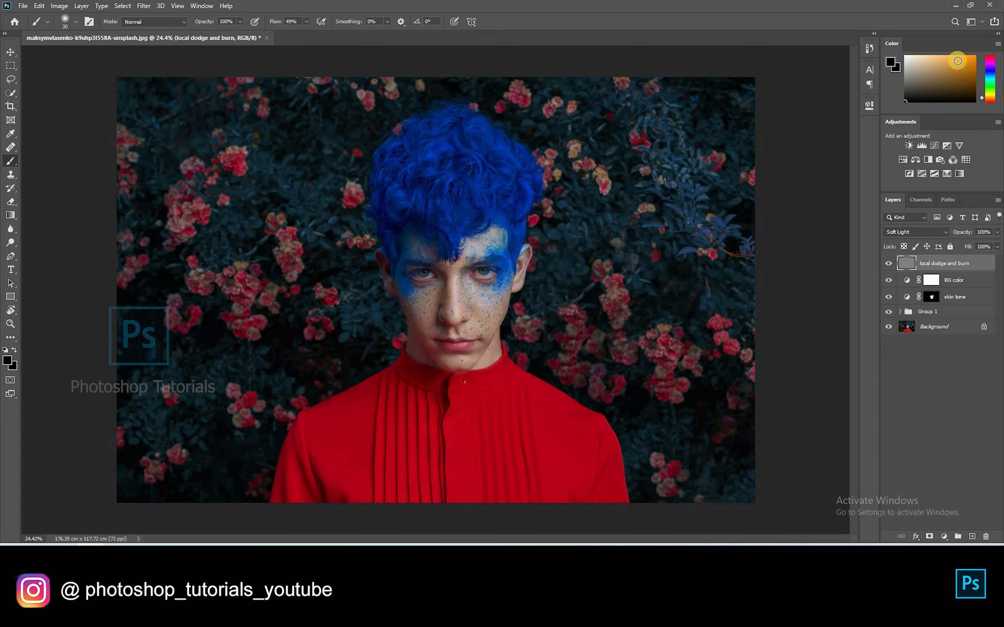
Paint white along the bridge of the nose with a soft brush at 4% flow on the dodge and burn layer.
key("x")
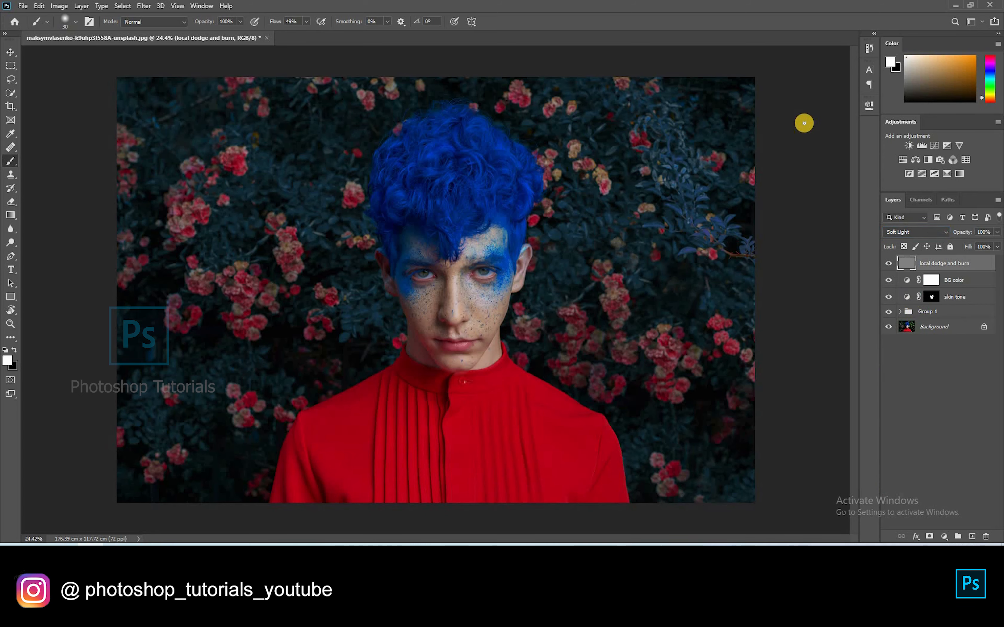
left_click(306, 22)
left_click_drag(285, 31, 283, 48)
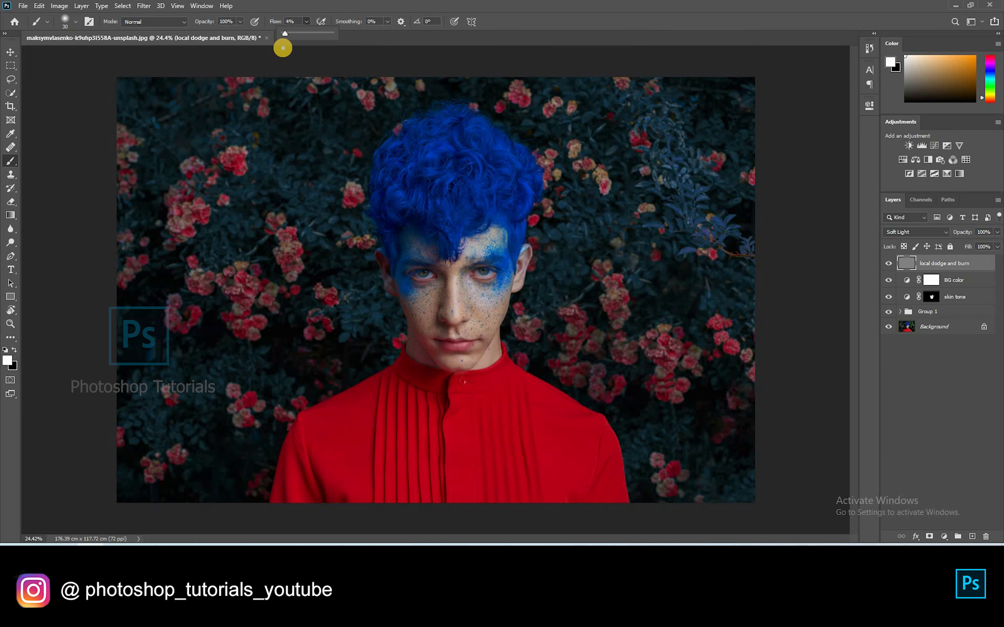
left_click(282, 48)
scroll(565, 377, "up", 5)
left_click_drag(566, 360, 691, 452)
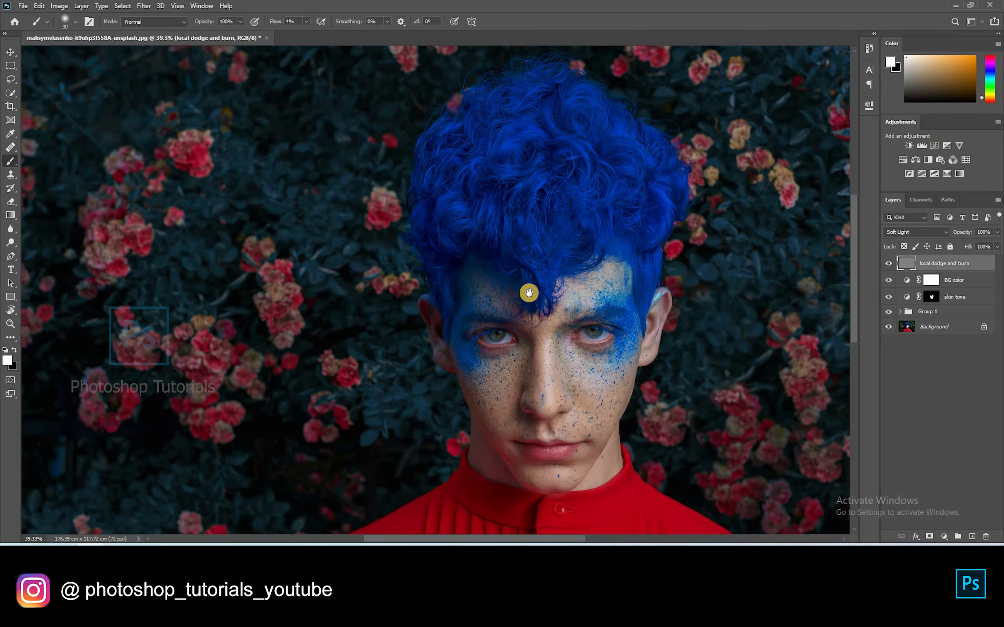
scroll(528, 293, "up", 4)
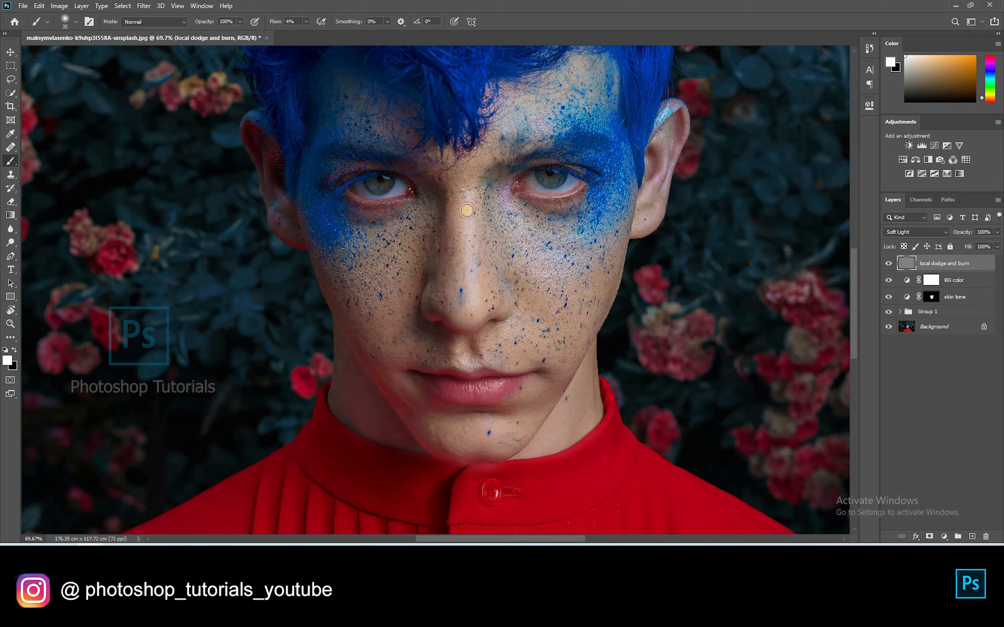
left_click_drag(467, 225, 470, 314)
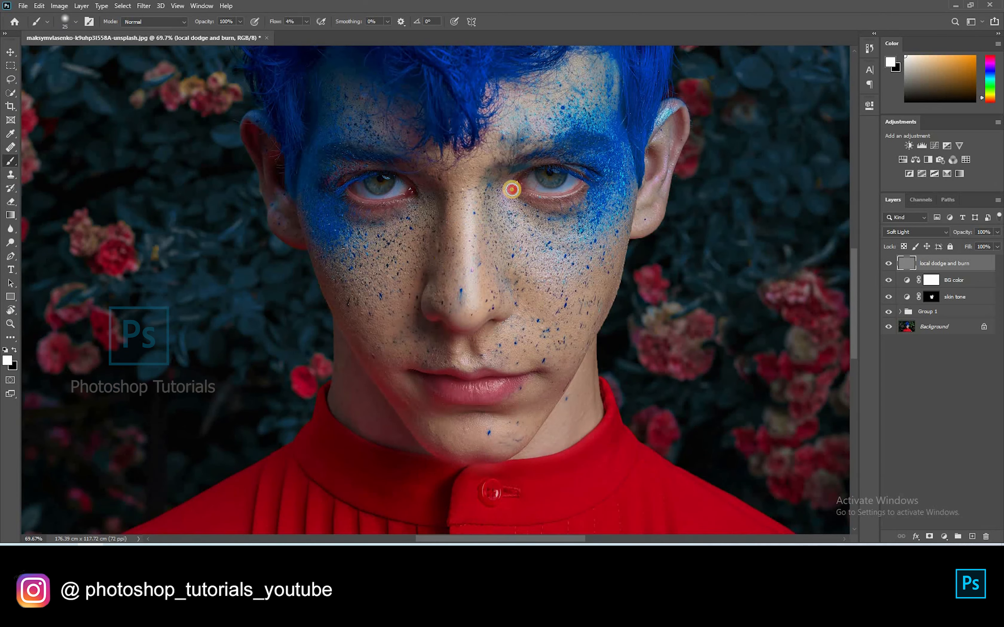
Dodge the skin under both eyes with a larger white brush, and brighten the irises with a smaller one.
key("bracketright")
key("bracketright")
key("bracketright")
key("bracketright")
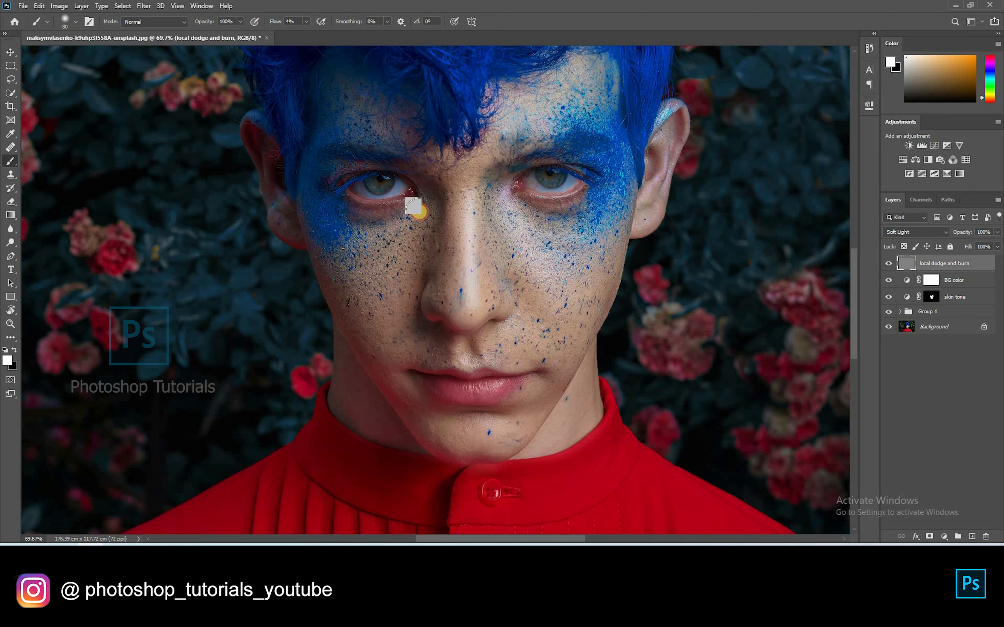
key("bracketleft")
key("bracketleft")
key("bracketleft")
key("bracketleft")
key("bracketleft")
key("bracketleft")
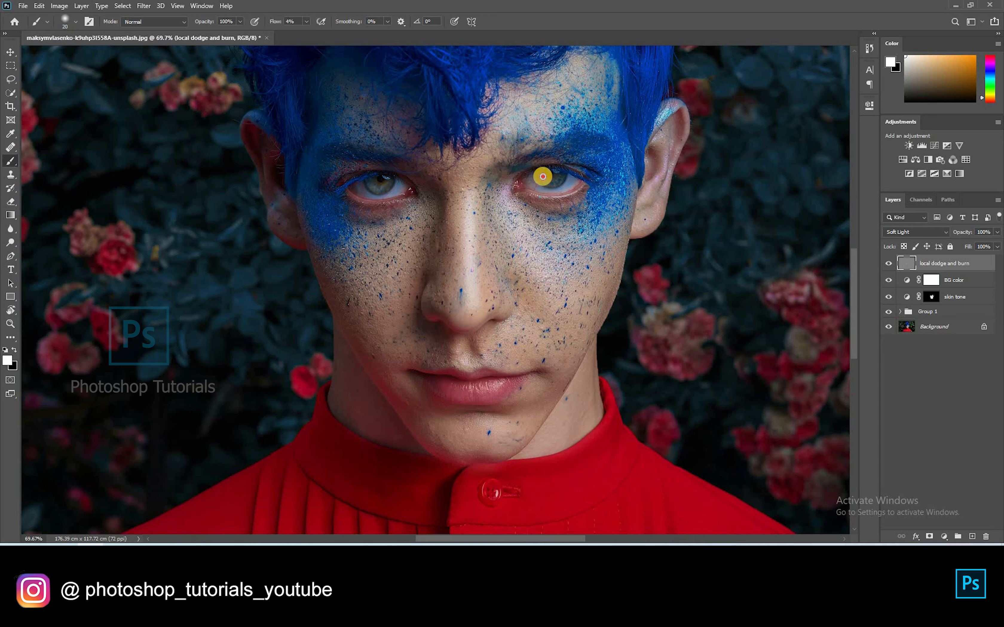
key("bracketleft")
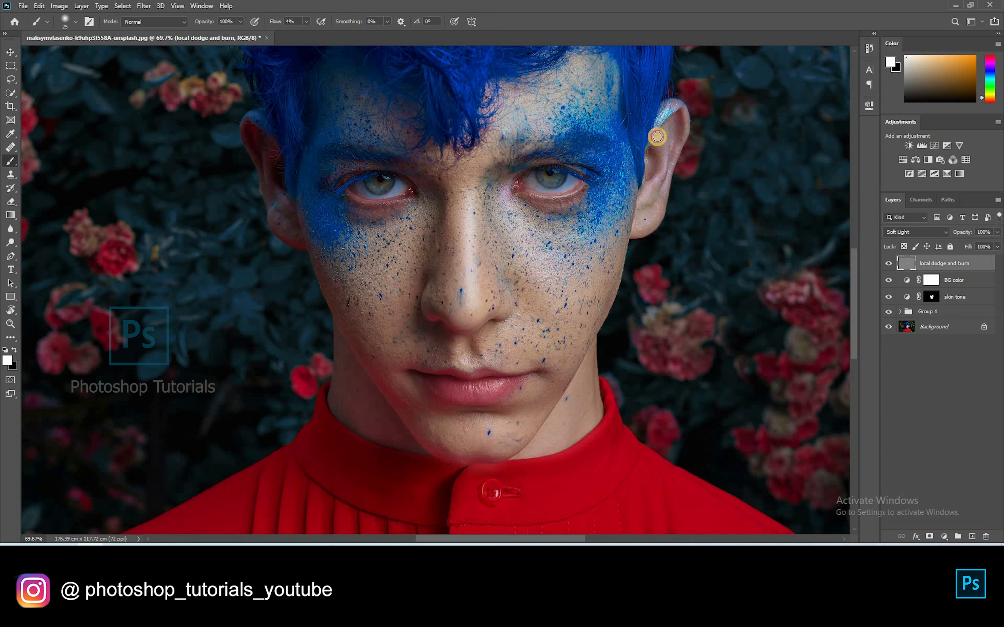
Dodge the inner highlights and lobe of the brighter ear with a small white brush.
key("bracketleft")
key("bracketleft")
key("bracketleft")
key("bracketleft")
key("bracketleft")
key("bracketleft")
left_click_drag(668, 187, 670, 160)
key("bracketright")
key("bracketright")
key("bracketright")
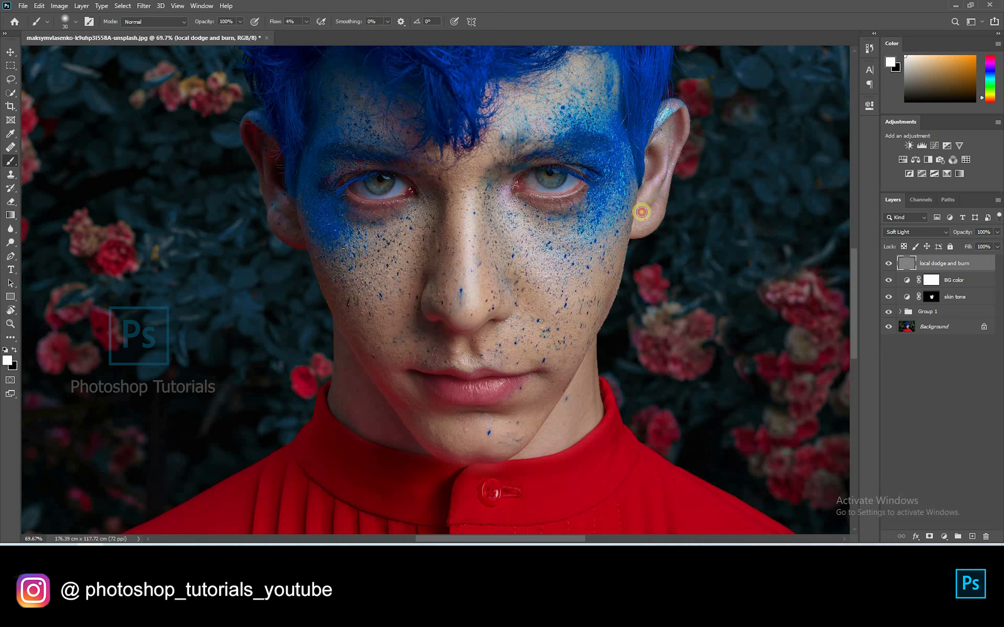
key("bracketright")
Dodge the chin with white, and enlarge the brush to lighten the jaw and neck area beside it.
left_click(454, 427)
key("bracketright")
key("bracketright")
key("bracketright")
key("bracketright")
key("bracketright")
key("bracketright")
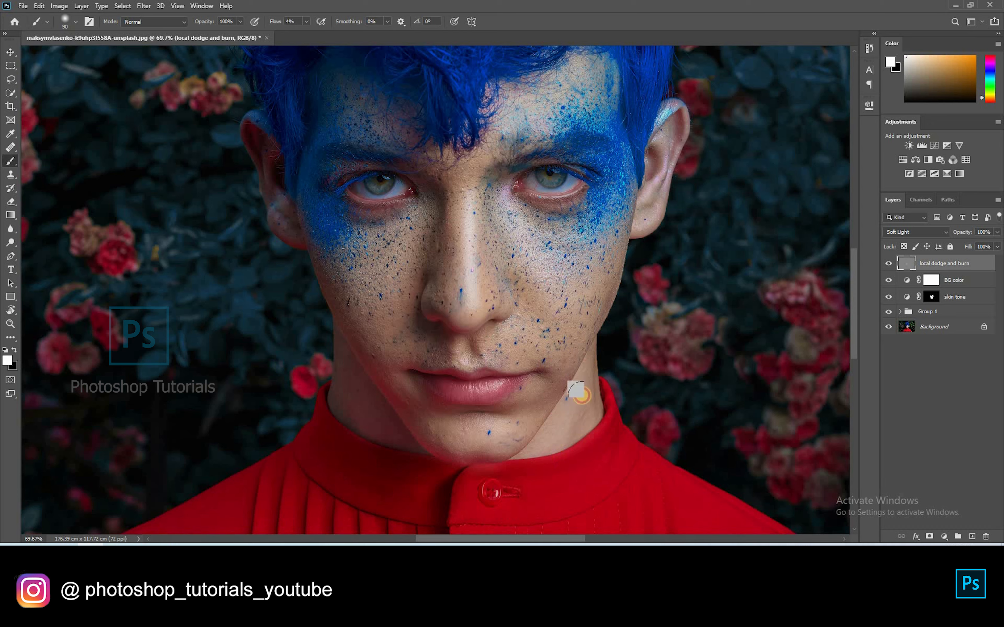
key("bracketright")
Switch the brush to black and burn the shadows along the side and underside of the nose.
key("x")
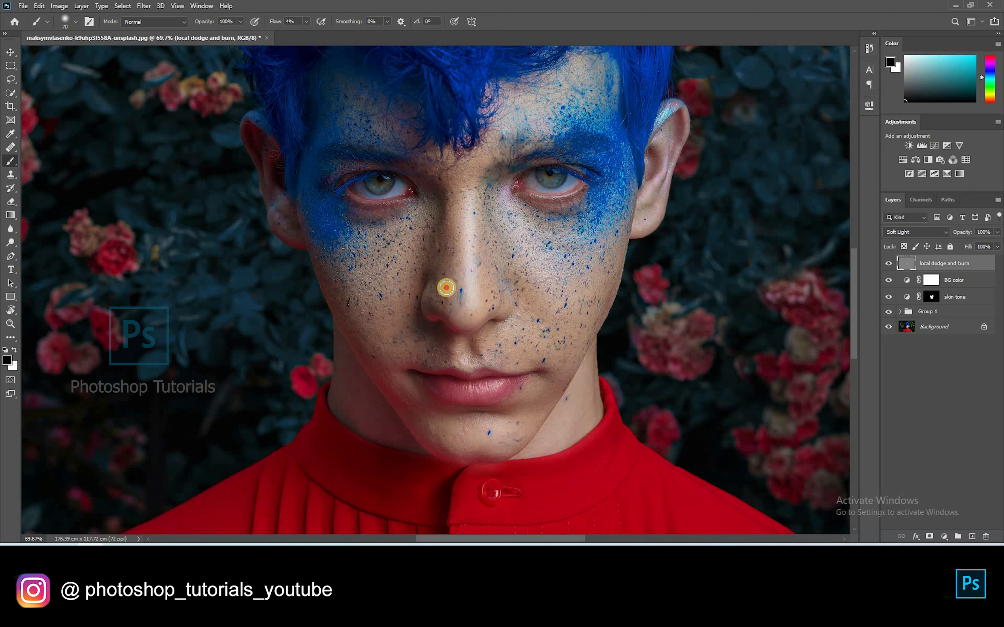
left_click(475, 325)
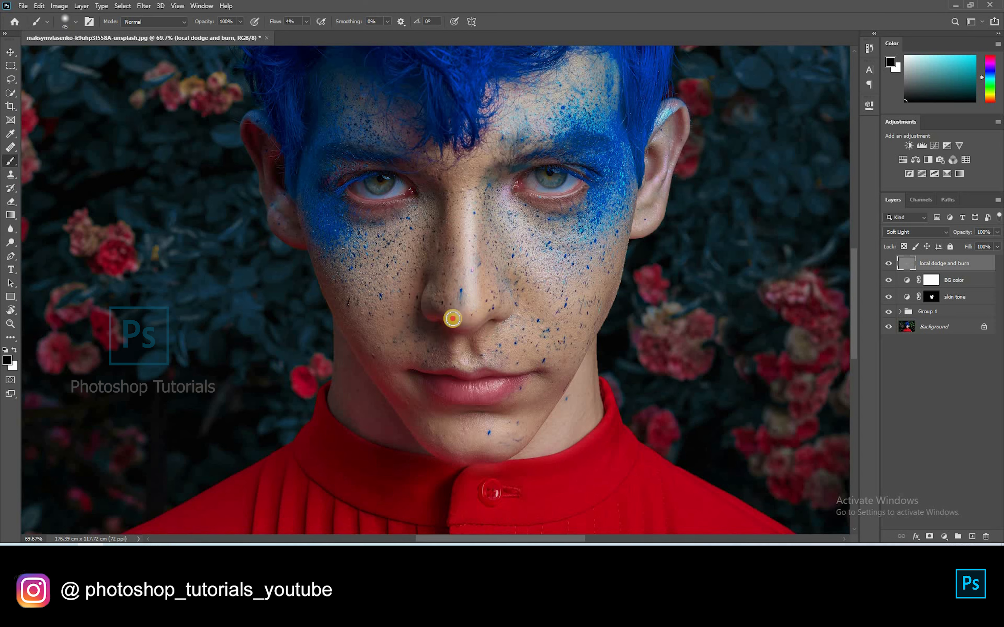
key("bracketright")
key("bracketright")
key("bracketright")
key("bracketright")
key("bracketright")
key("bracketright")
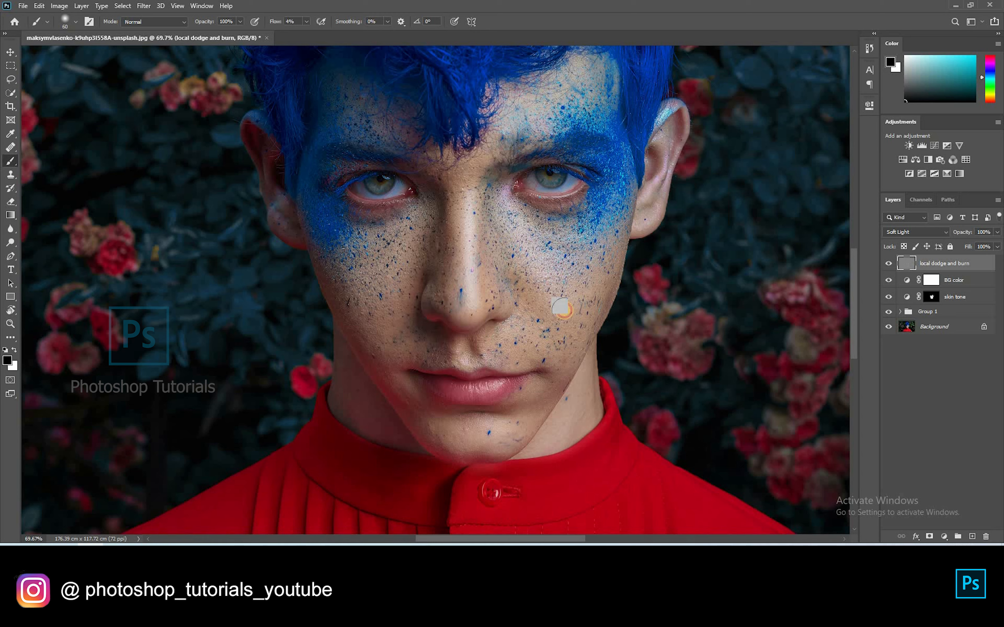
Burn the outer cheek, the ear edge and the forehead around the brows with the black brush.
left_click(614, 175)
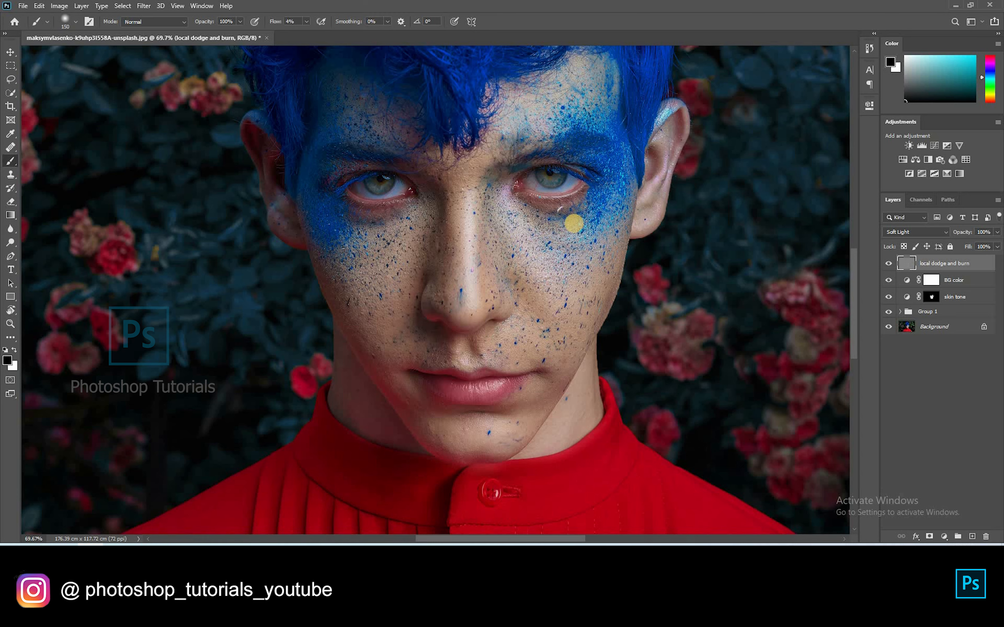
key("bracketleft")
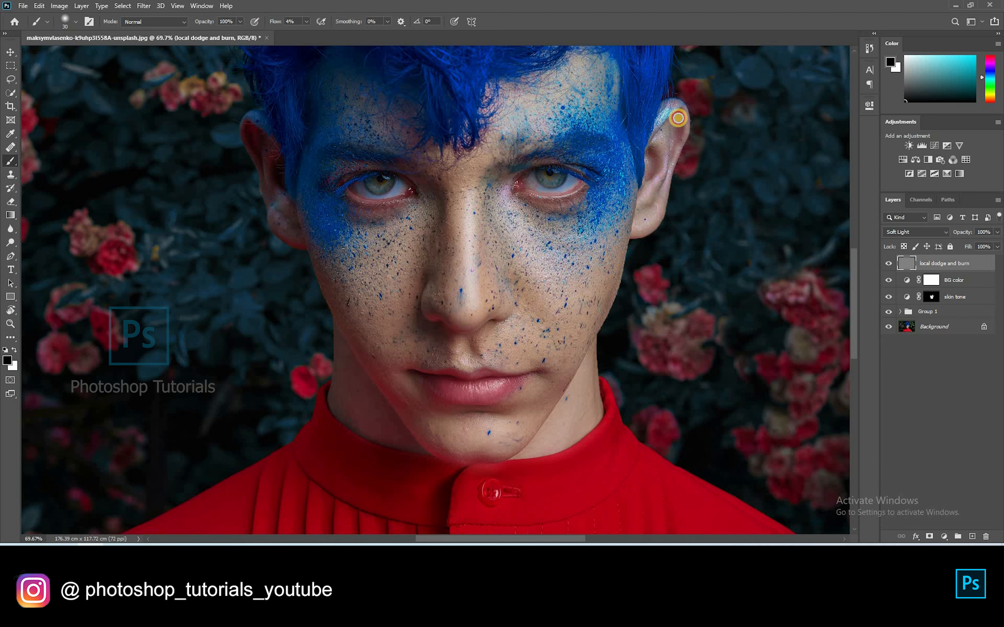
scroll(608, 252, "up", 5)
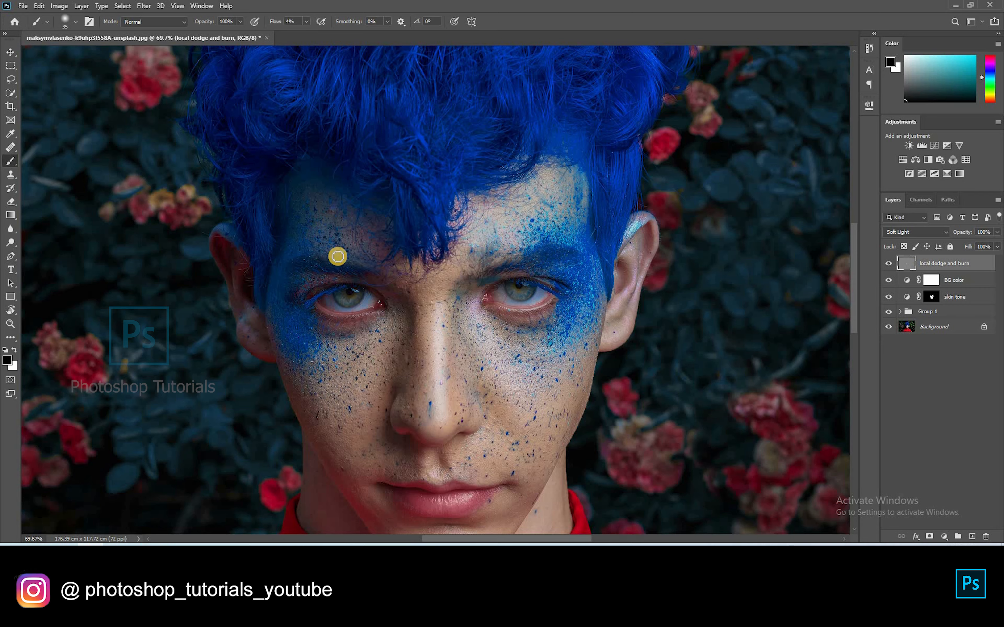
left_click(393, 255)
mouse_move(394, 255)
left_mouse_down()
mouse_move(394, 212)
mouse_move(444, 190)
mouse_move(436, 231)
mouse_move(446, 156)
left_mouse_up()
left_click_drag(245, 276, 238, 144)
Burn the lower eye contours, the groove above the mouth and the lips with a smaller black brush.
key("bracketleft")
key("bracketleft")
key("bracketleft")
key("bracketleft")
key("bracketleft")
key("bracketleft")
key("bracketleft")
key("bracketleft")
key("bracketleft")
key("bracketleft")
key("bracketleft")
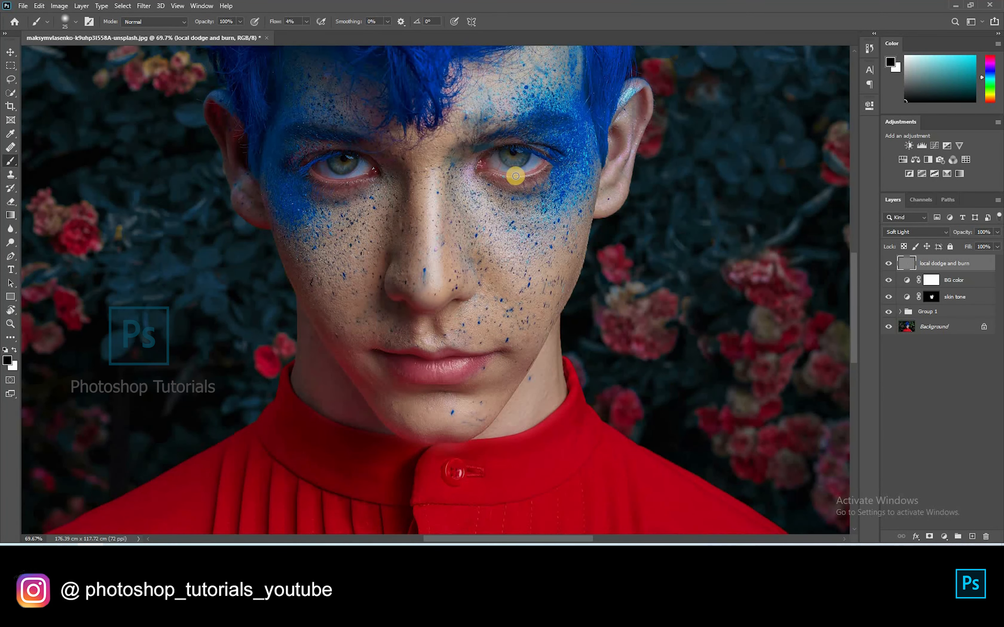
left_click(368, 182)
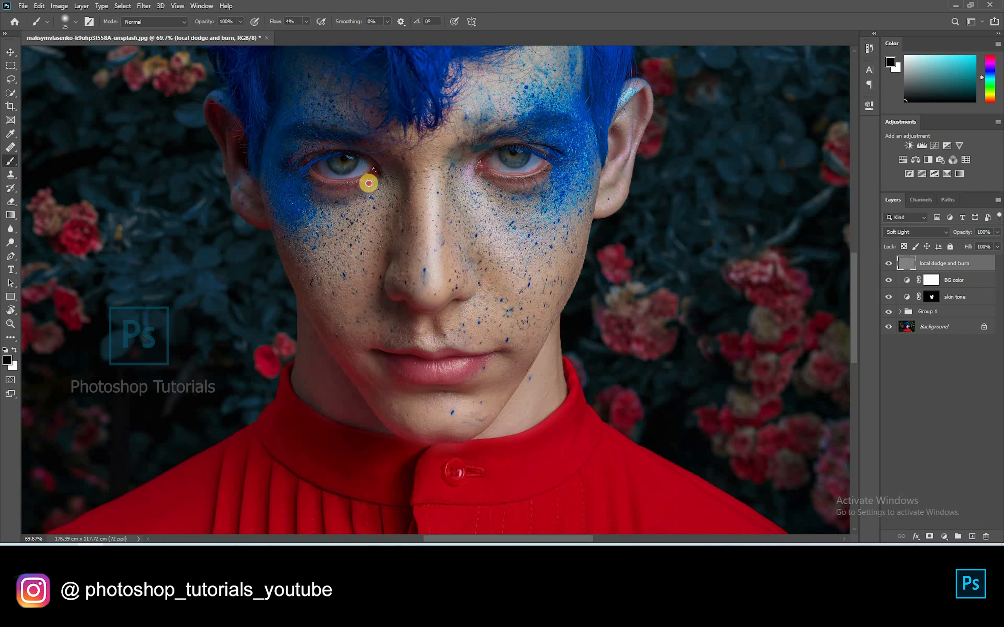
mouse_move(437, 330)
left_mouse_down()
mouse_move(418, 325)
mouse_move(395, 354)
mouse_move(440, 361)
left_mouse_up()
left_click_drag(416, 396, 445, 369)
Switch to white and dodge the chin, and toggle the local dodge and burn layer to compare.
key("x")
key("bracketleft")
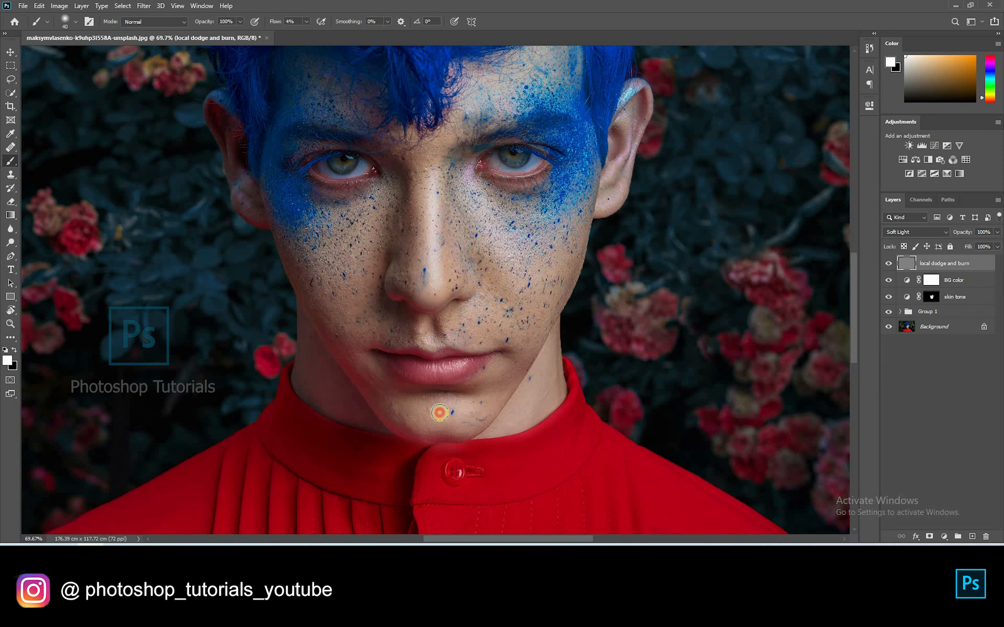
scroll(366, 376, "down", 14)
scroll(497, 367, "up", 1)
left_click(892, 262)
left_click(892, 262)
Refine the highlights on the brighter ear's rim and lobe with a very small white brush.
scroll(511, 240, "up", 9)
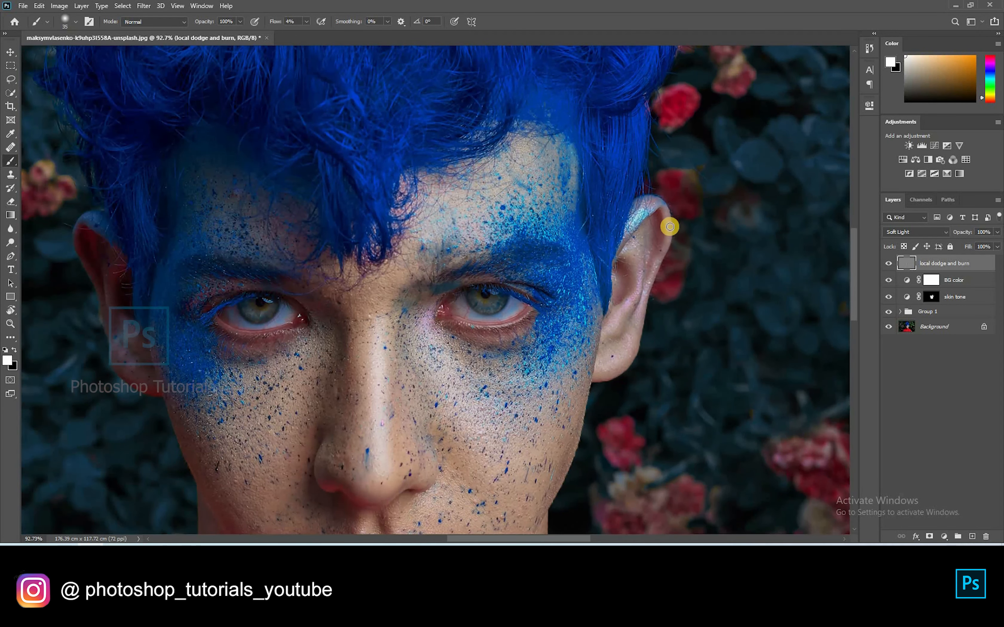
key("bracketright")
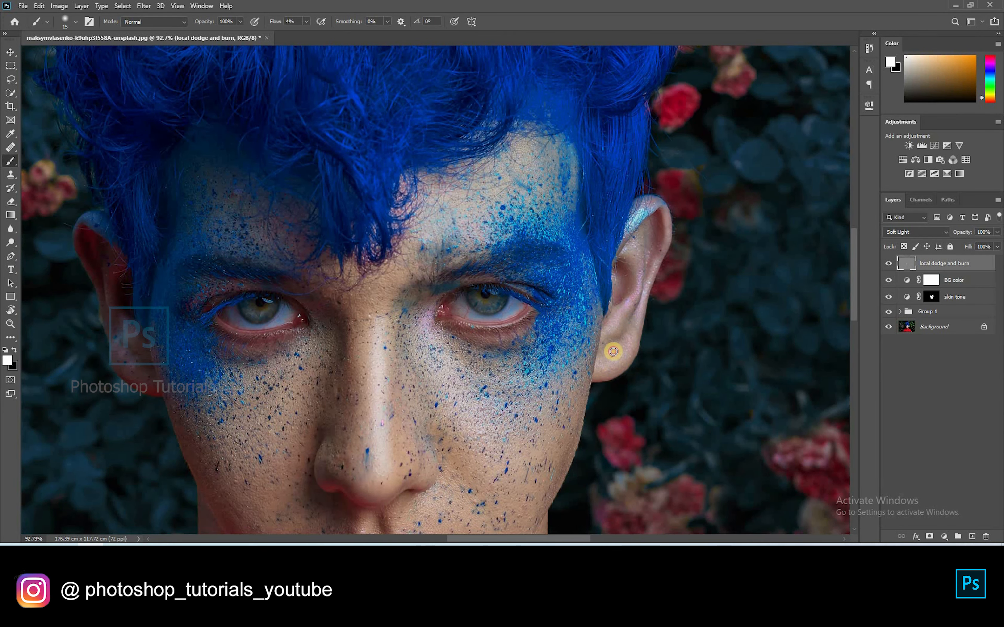
key("bracketright")
scroll(652, 331, "up", 3)
key("bracketleft")
key("bracketleft")
key("bracketleft")
key("bracketleft")
key("bracketleft")
scroll(522, 228, "down", 6)
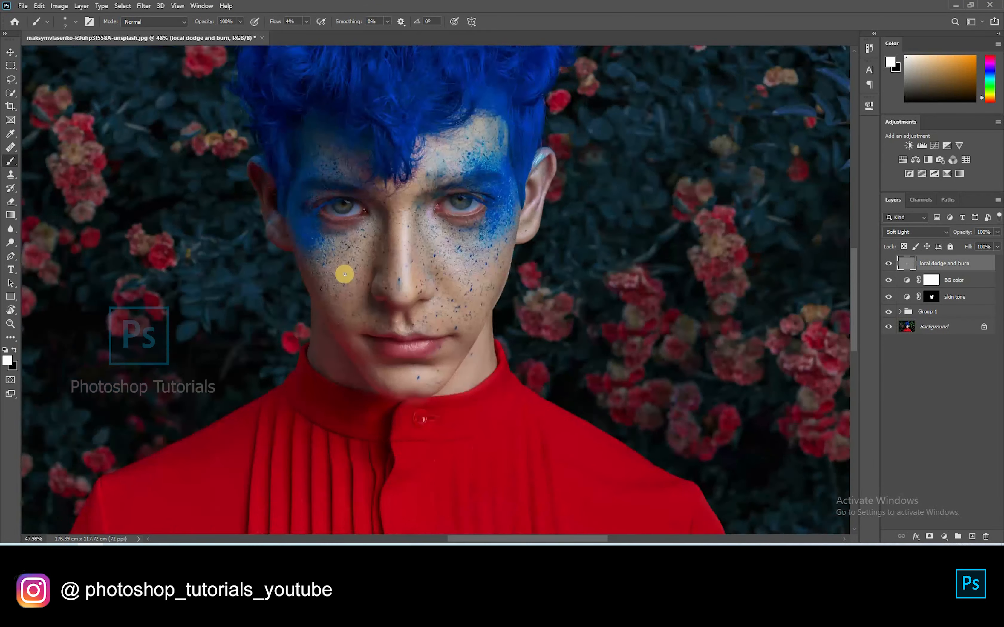
Dodge the edge of the shadowed cheek and jaw with white in a close-up, rotated view.
scroll(345, 274, "up", 3)
scroll(327, 365, "up", 3)
left_click_drag(523, 308, 370, 331)
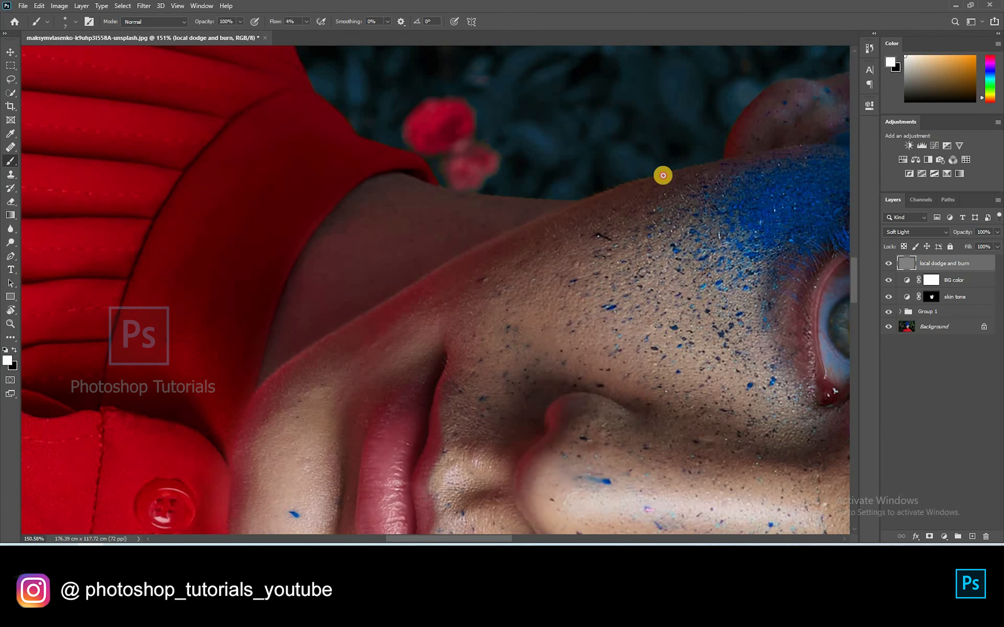
left_click_drag(737, 159, 504, 306)
key("bracketright")
left_click(613, 255)
mouse_move(592, 244)
left_mouse_down()
mouse_move(718, 222)
mouse_move(656, 221)
mouse_move(767, 193)
left_mouse_up()
Lighten the outer cheek from the blue paint below the ear towards the jaw with a larger white brush.
key("space")
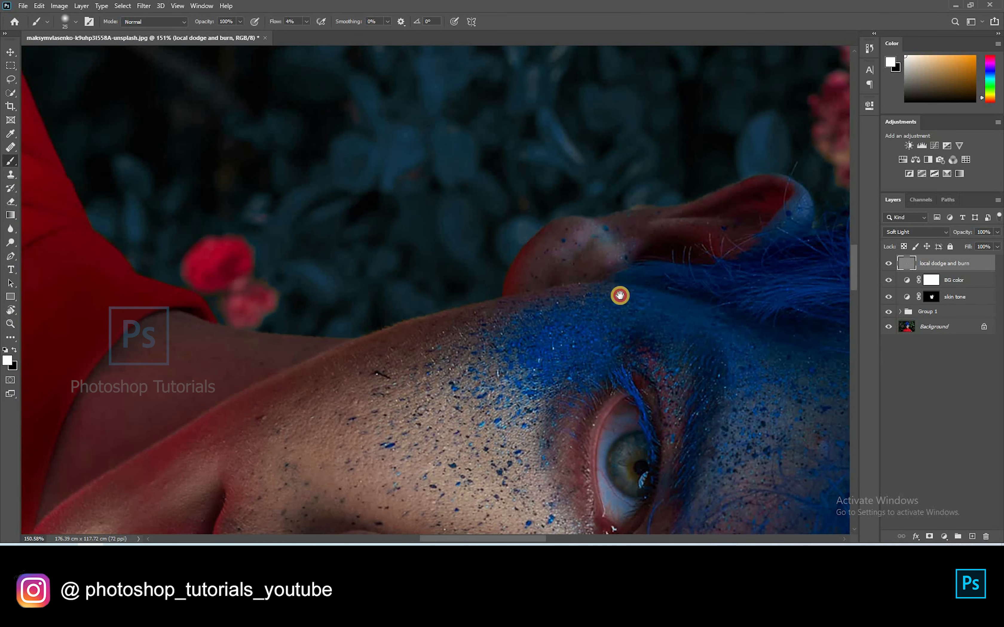
left_click_drag(620, 296, 639, 191)
key("bracketright")
key("bracketright")
key("bracketright")
key("bracketright")
key("bracketright")
key("bracketright")
mouse_move(567, 214)
left_mouse_down()
mouse_move(481, 231)
mouse_move(439, 295)
left_mouse_up()
Compare the face retouching with the local dodge and burn layer hidden and shown.
key("x")
key("ctrl+0")
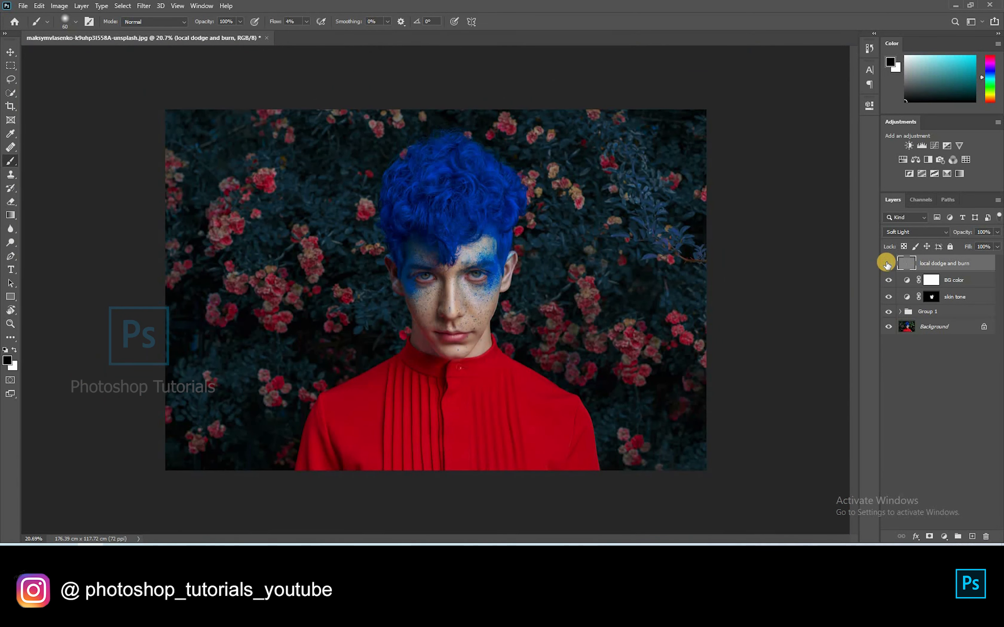
scroll(455, 297, "up", 6)
scroll(466, 183, "down", 5)
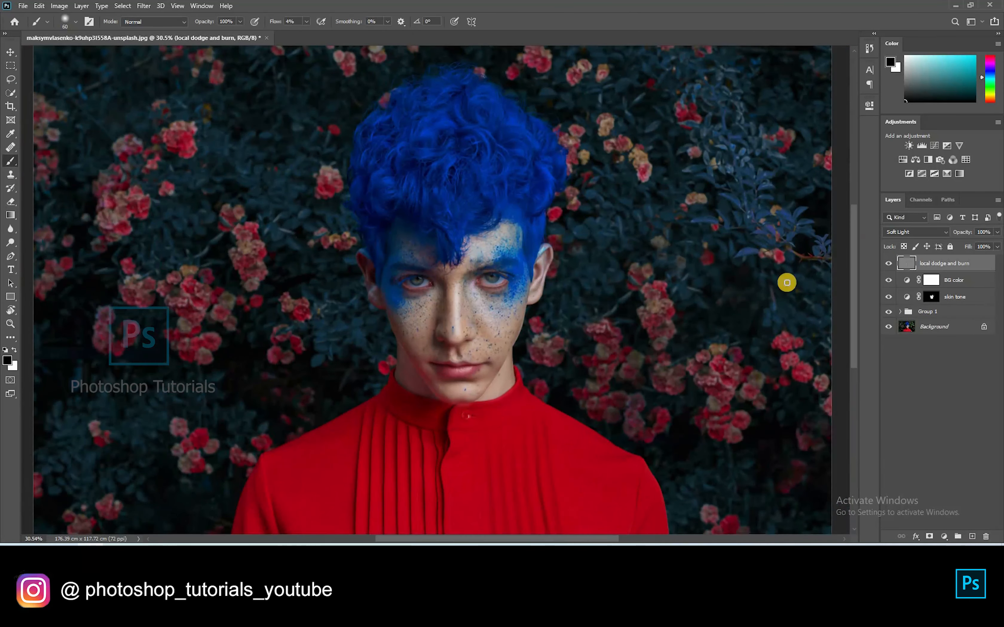
left_click(888, 264)
Dodge the highlights on the curls across the side and crown of the blue hair with white.
scroll(415, 132, "up", 4)
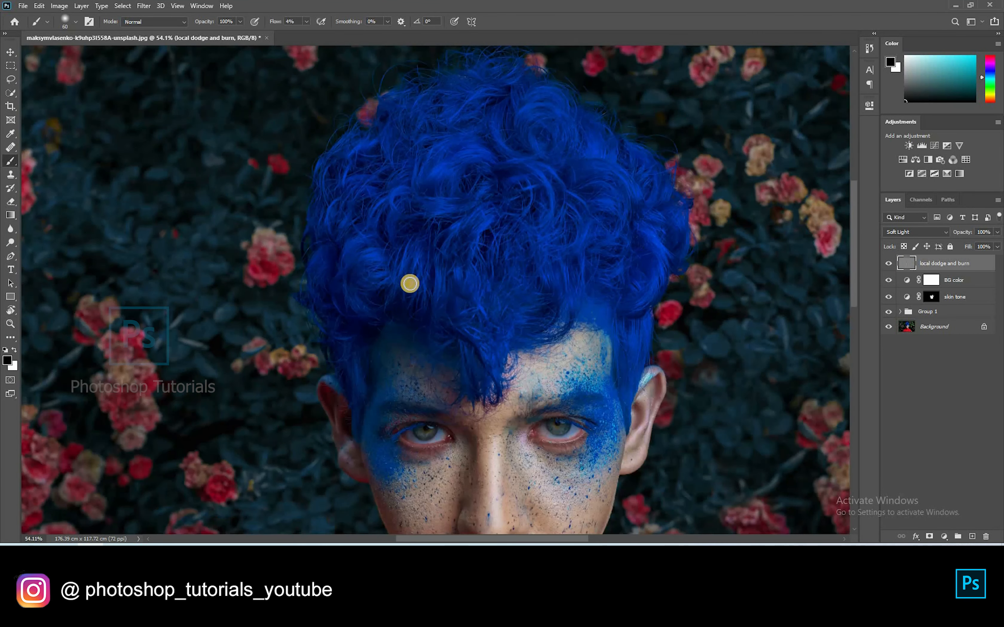
key("x")
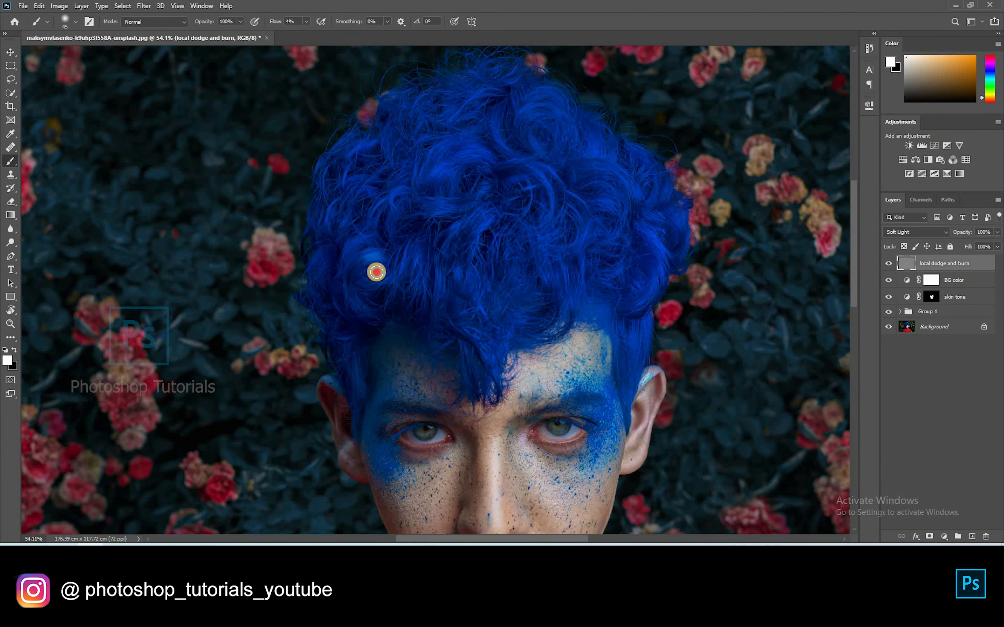
mouse_move(376, 272)
left_mouse_down()
mouse_move(374, 235)
mouse_move(381, 239)
left_mouse_up()
mouse_move(392, 207)
left_mouse_down()
mouse_move(406, 198)
mouse_move(426, 213)
mouse_move(448, 206)
left_mouse_up()
key("]")
key("]")
key("]")
mouse_move(454, 158)
left_mouse_down()
mouse_move(435, 187)
mouse_move(489, 156)
left_mouse_up()
mouse_move(526, 125)
left_mouse_down()
mouse_move(565, 119)
mouse_move(530, 150)
left_mouse_up()
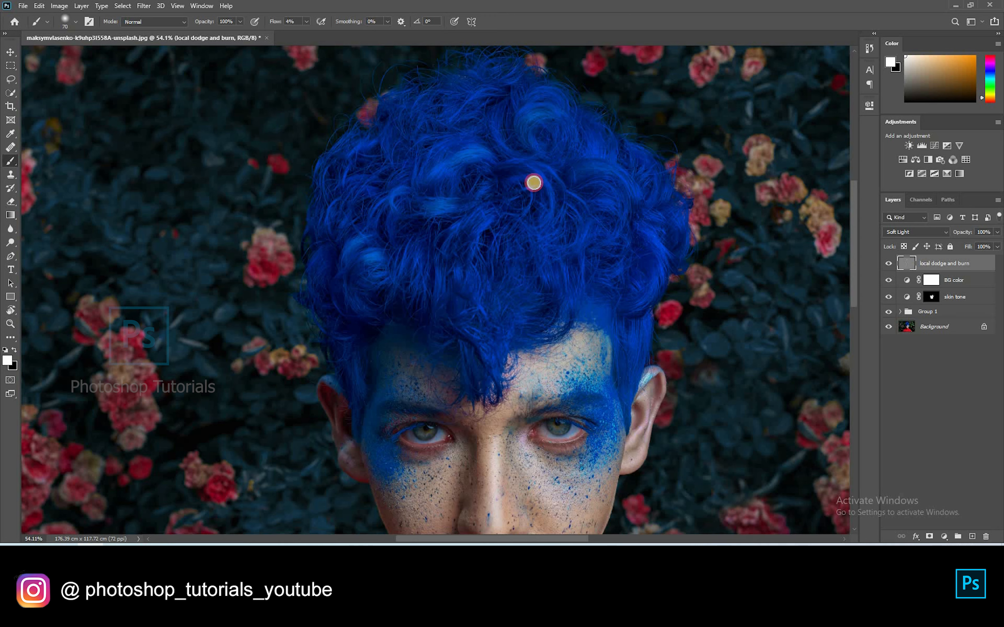
Dodge the lower side hair and the strands falling over the forehead, varying the white brush size.
key("[")
key("[")
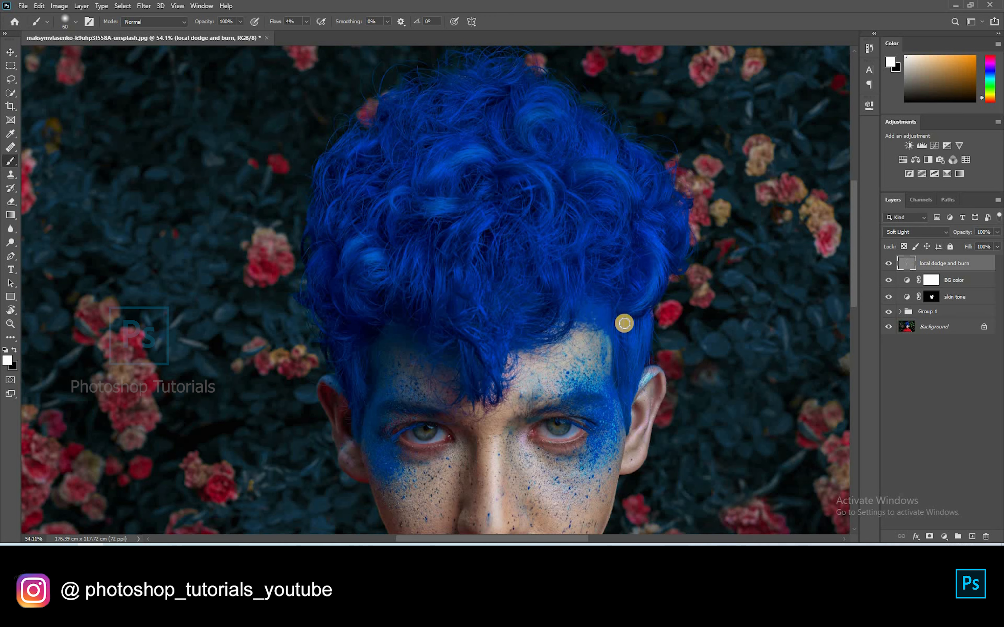
key("[")
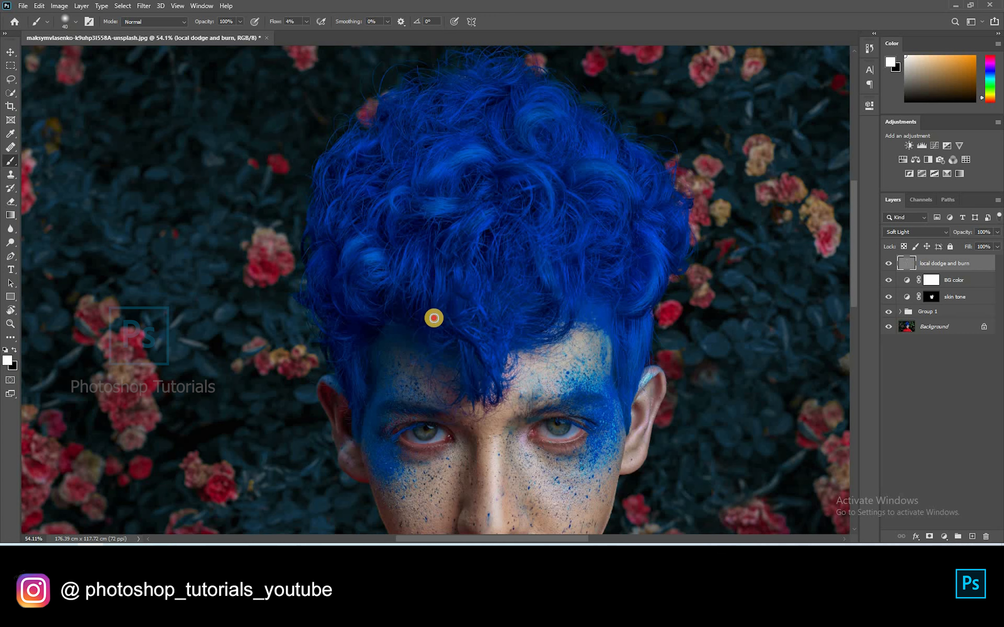
key("]")
key("]")
key("]")
mouse_move(462, 343)
left_mouse_down()
mouse_move(474, 380)
mouse_move(503, 380)
left_mouse_up()
Switch to black and burn the shadows between the curls and along the sides of the hair.
key("bracketright")
key("x")
left_click(375, 160)
key("bracketright")
key("bracketright")
key("bracketright")
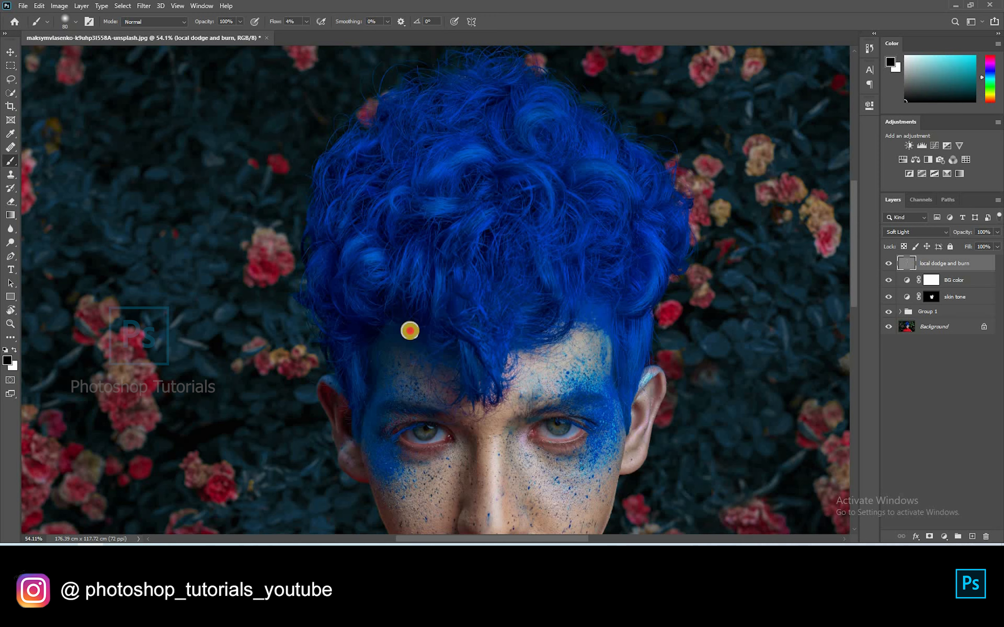
left_click(471, 215)
left_click_drag(529, 156, 557, 145)
key("bracketright")
left_click_drag(584, 245, 596, 223)
left_click_drag(632, 295, 646, 290)
key("bracketright")
Toggle the local dodge and burn layer repeatedly to compare the whole portrait, and deselect all layers.
scroll(452, 463, "down", 5)
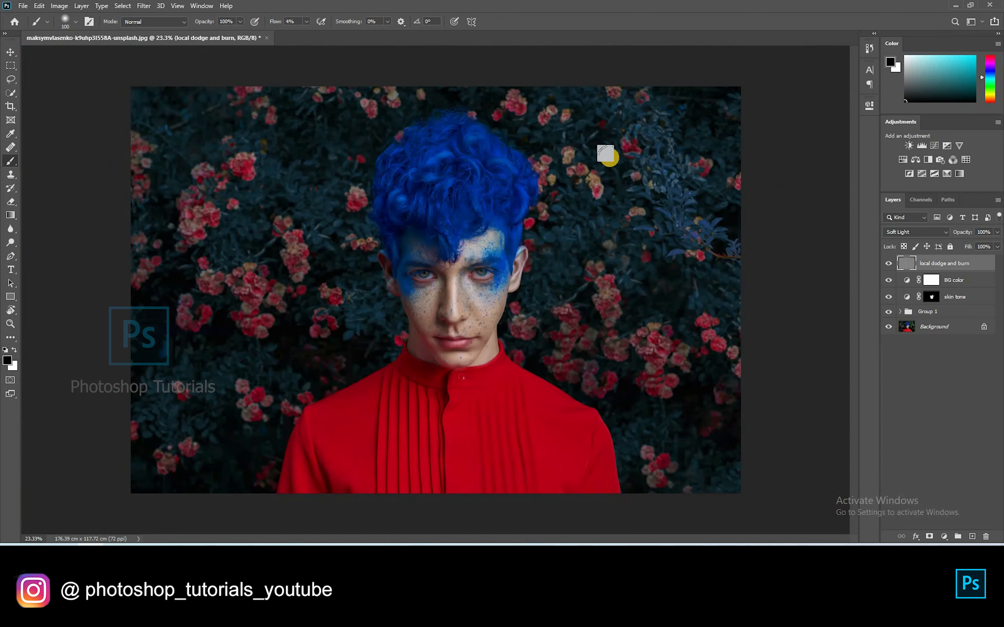
scroll(432, 244, "up", 6)
scroll(434, 242, "down", 7)
scroll(434, 243, "up", 3)
left_click(888, 263)
left_click(888, 264)
left_click(888, 263)
left_click(888, 263)
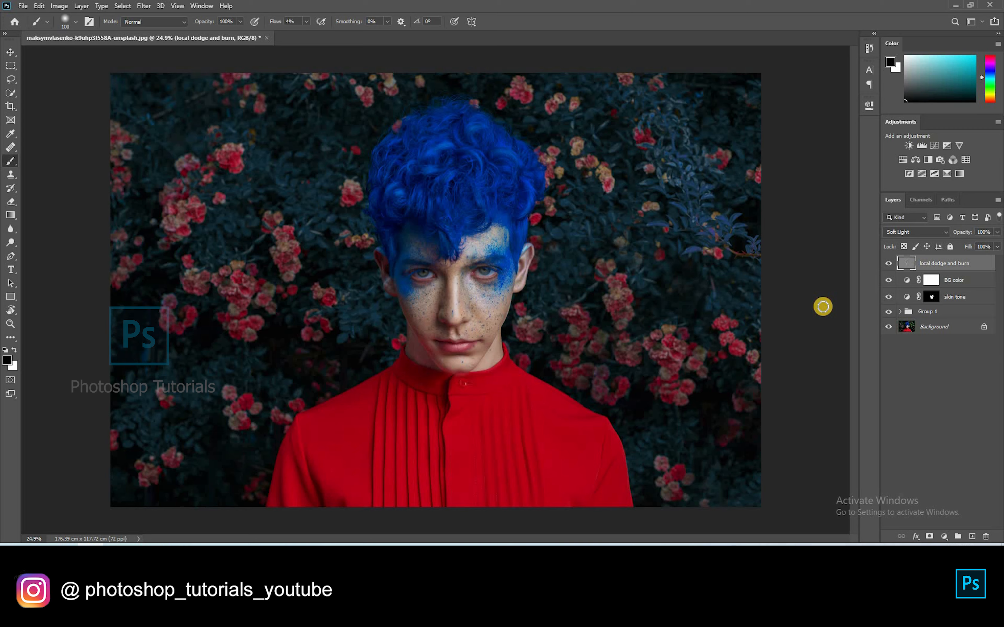
scroll(822, 307, "up", 1)
left_click(933, 394)
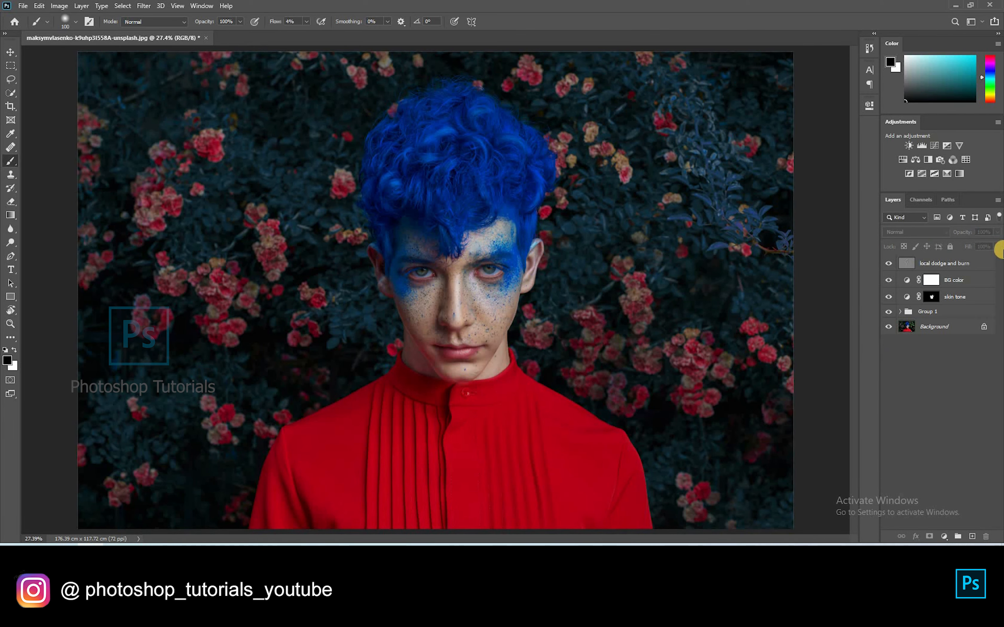
Add a Levels adjustment with the RGB midtones at 0.87 and name the layer "sepration BG".
scroll(821, 249, "down", 1)
left_click(922, 146)
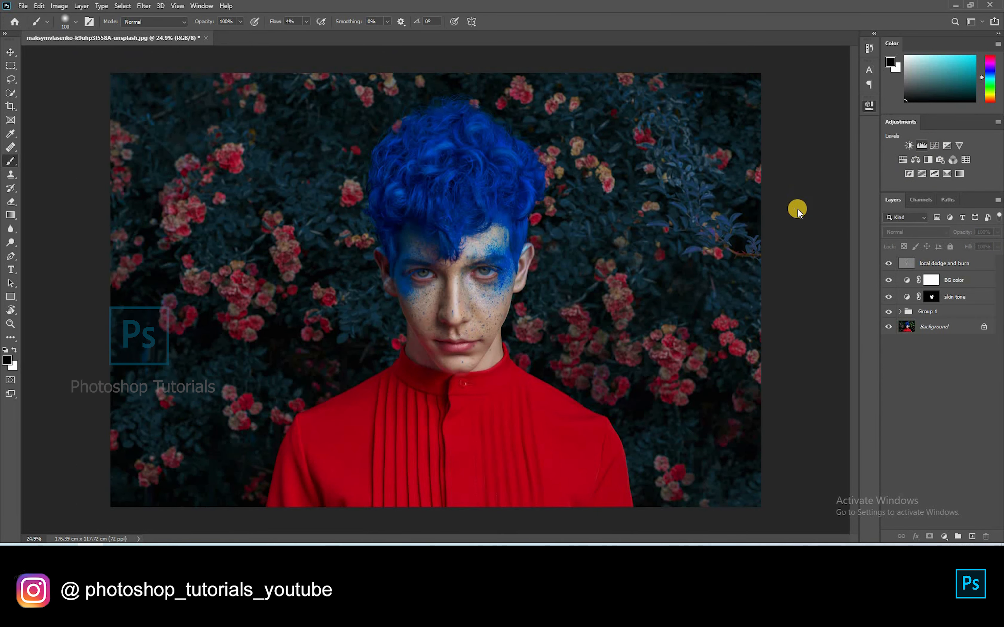
left_click_drag(799, 211, 793, 212)
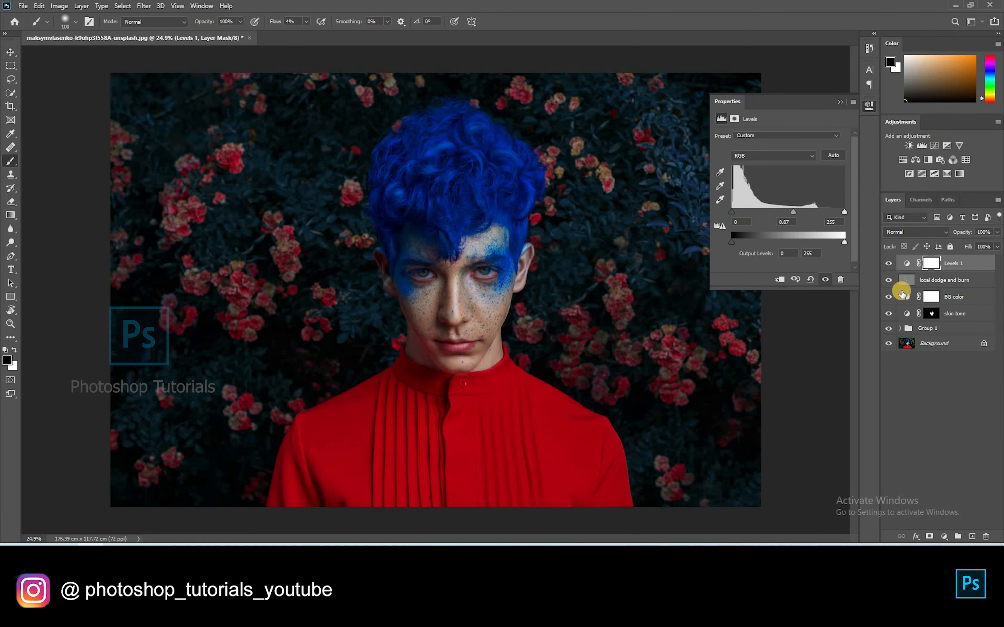
left_click(938, 266)
double_click(953, 264)
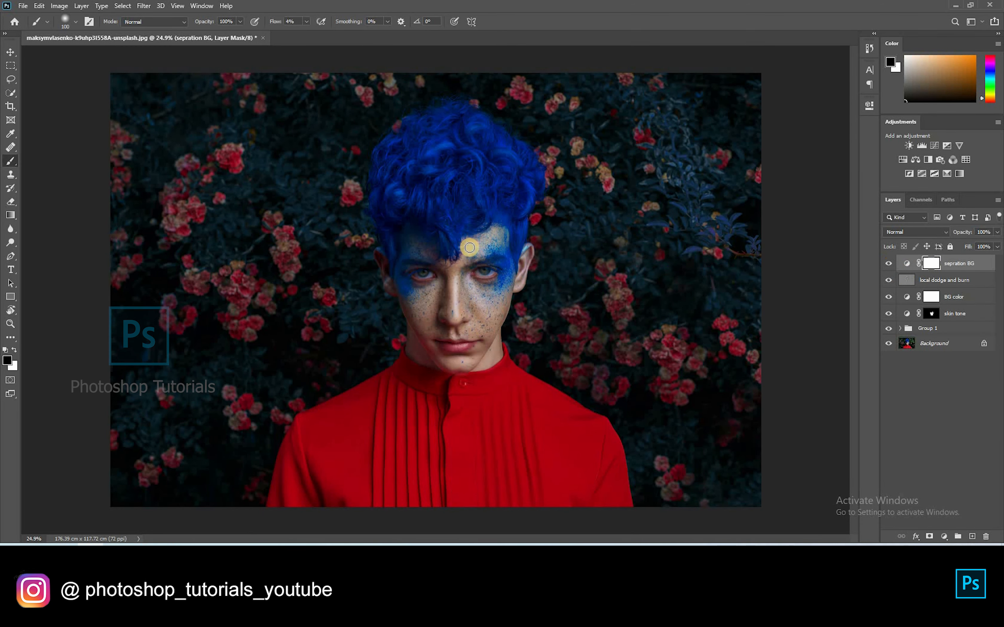
Mask the sepration BG adjustment off the man's hair, face and upper chest with a soft 1000 px black brush at 16% flow, checking the mask coverage.
right_click(470, 248)
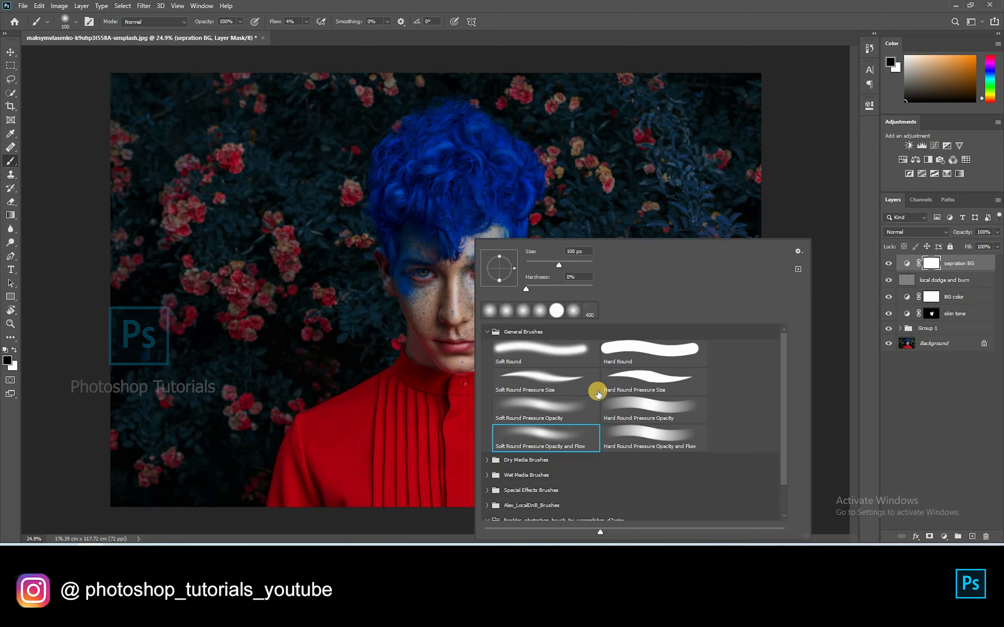
double_click(572, 389)
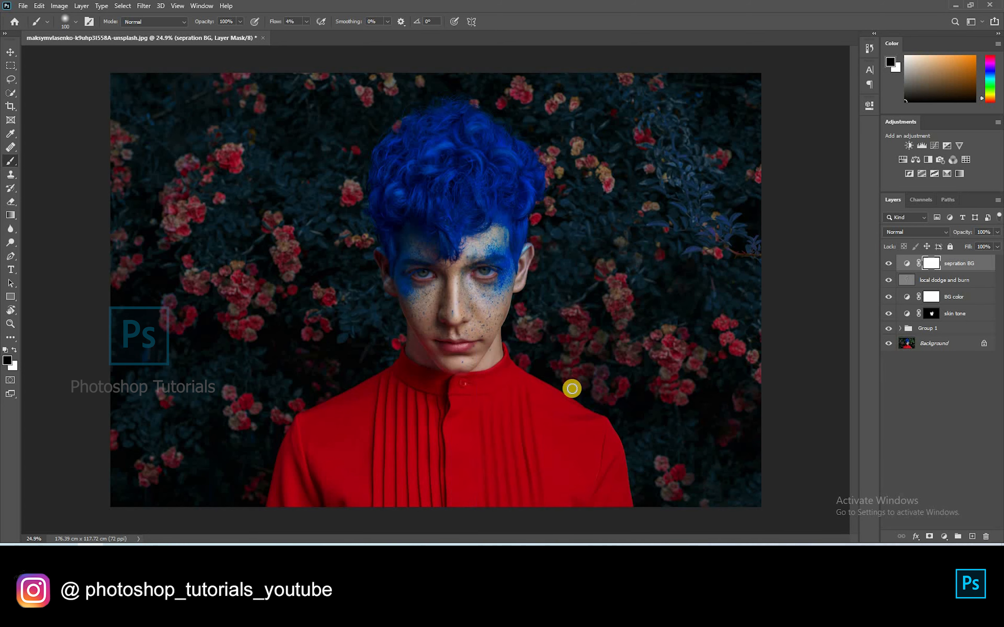
left_click(306, 23)
left_click(311, 34)
key("bracketright")
key("bracketright")
key("bracketright")
key("bracketright")
key("bracketright")
key("bracketright")
key("bracketright")
key("bracketright")
key("bracketright")
key("bracketright")
key("bracketright")
key("bracketright")
key("bracketright")
mouse_move(457, 233)
left_mouse_down()
mouse_move(453, 313)
mouse_move(463, 183)
mouse_move(449, 235)
mouse_move(413, 188)
mouse_move(480, 234)
mouse_move(453, 280)
mouse_move(459, 394)
left_mouse_up()
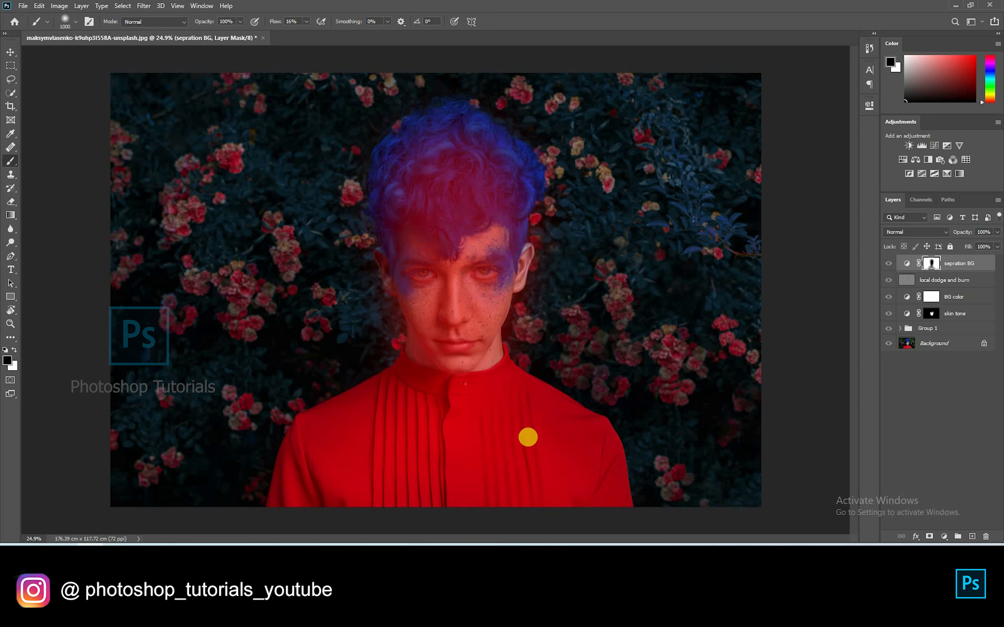
key("backslash")
left_click(888, 263)
left_click(889, 264)
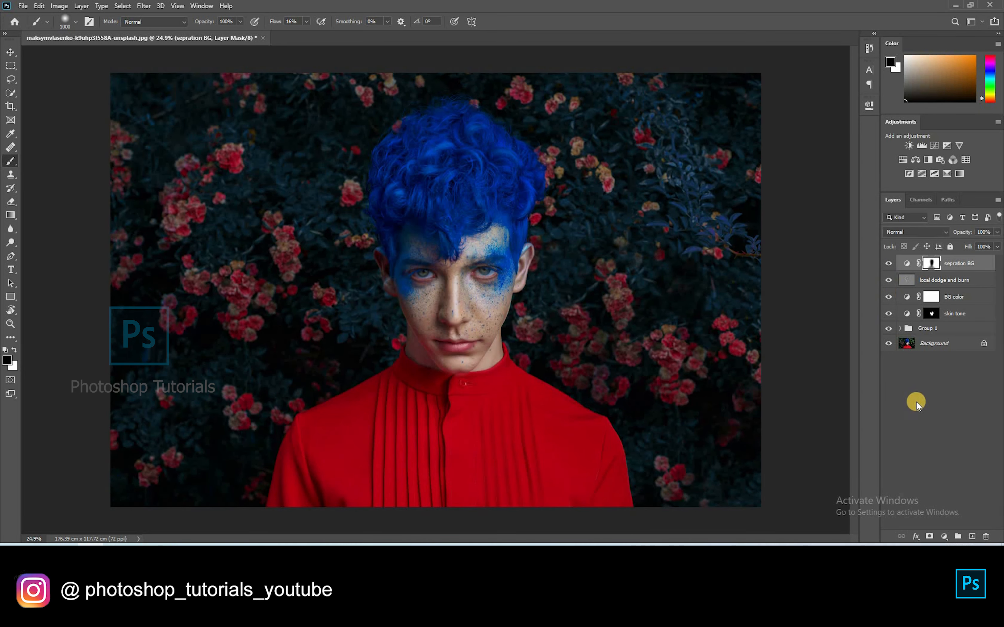
Create a new empty layer above the sepration BG adjustment and name it "BG color".
left_click(907, 394)
left_click(971, 537)
double_click(929, 264)
type("BG color")
key("Return")
Sample a dark teal from the foliage and brush it softly over the background on both sides of the man.
left_click(173, 118, "alt")
mouse_move(132, 448)
left_mouse_down()
mouse_move(116, 181)
mouse_move(173, 200)
mouse_move(273, 95)
mouse_move(314, 342)
mouse_move(326, 101)
mouse_move(352, 92)
left_mouse_up()
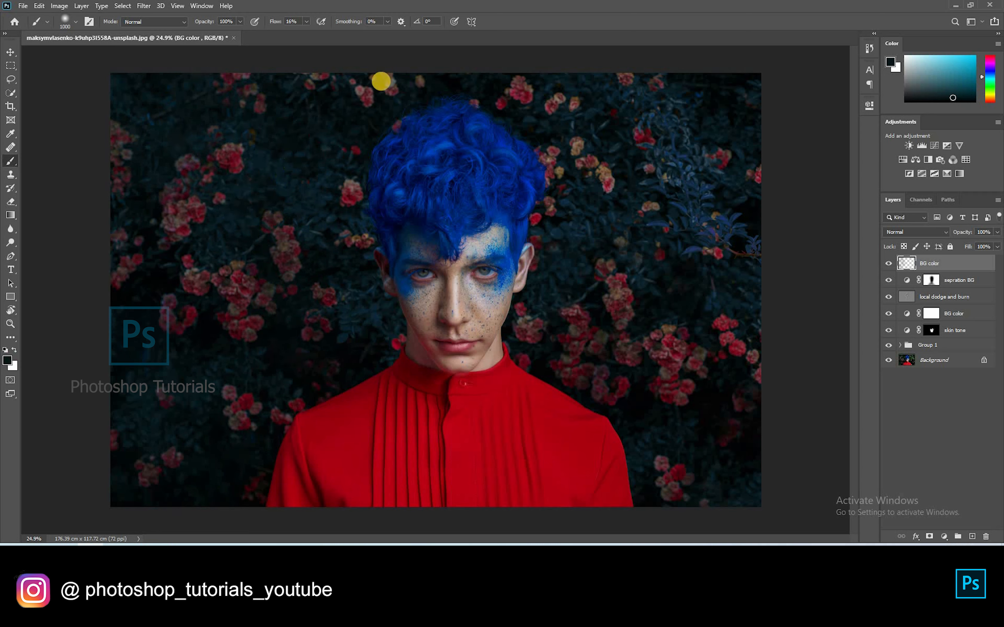
mouse_move(571, 75)
left_mouse_down()
mouse_move(595, 231)
mouse_move(636, 275)
left_mouse_up()
mouse_move(668, 95)
left_mouse_down()
mouse_move(630, 208)
mouse_move(704, 406)
mouse_move(728, 101)
mouse_move(763, 493)
mouse_move(660, 477)
mouse_move(568, 320)
left_mouse_up()
mouse_move(609, 230)
left_mouse_down()
mouse_move(576, 215)
mouse_move(722, 205)
left_mouse_up()
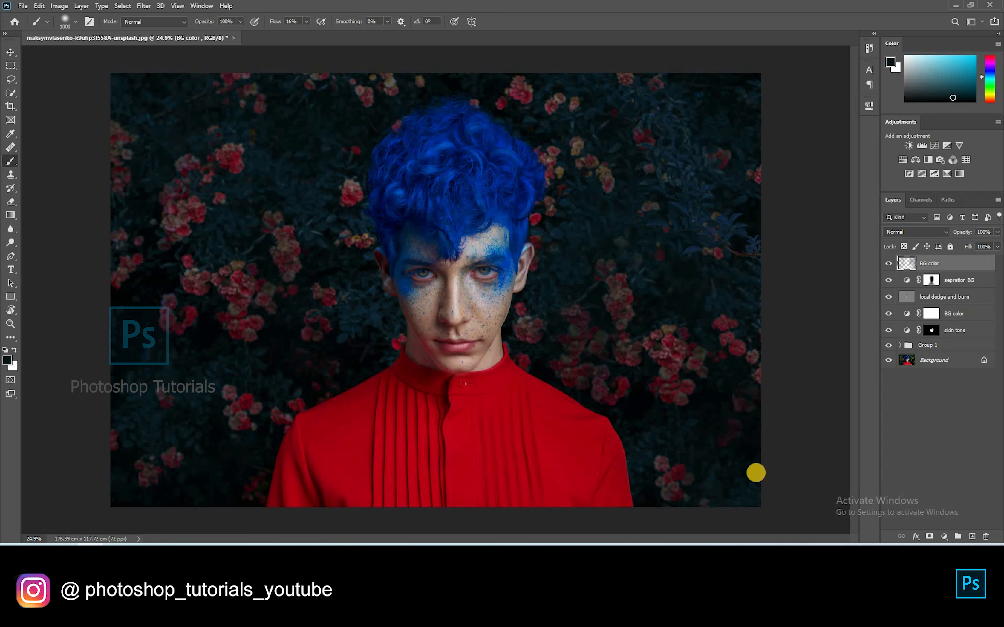
mouse_move(322, 341)
left_mouse_down()
mouse_move(338, 314)
mouse_move(356, 328)
mouse_move(368, 325)
mouse_move(365, 315)
mouse_move(373, 338)
mouse_move(338, 321)
mouse_move(320, 252)
mouse_move(320, 144)
mouse_move(360, 68)
left_mouse_up()
left_click(591, 65)
left_click(85, 164)
left_click(150, 278)
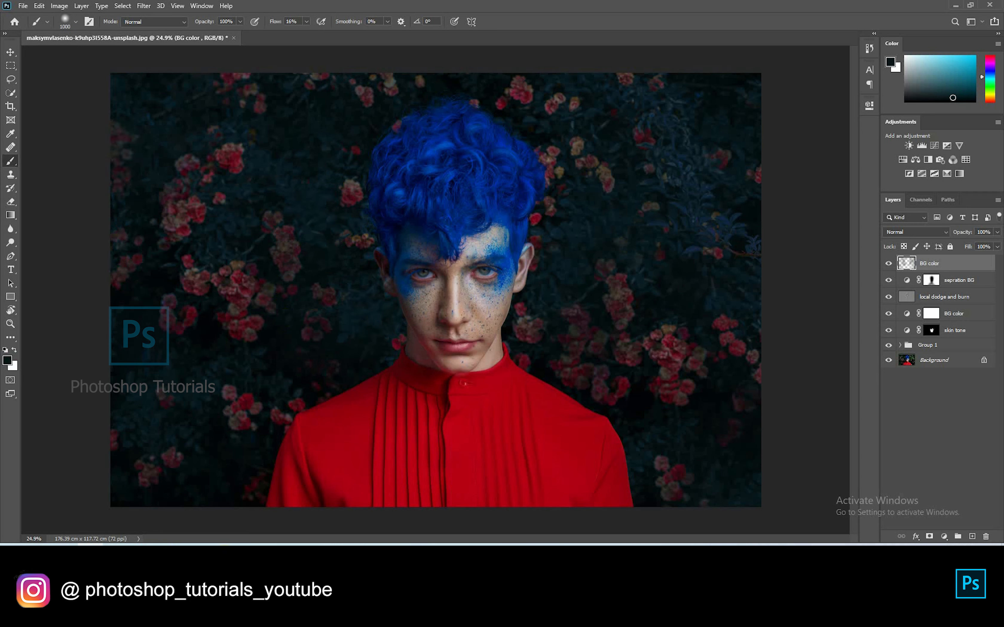
Erase the dark paint from the roses in the lower-left background beside the shoulder.
scroll(266, 423, "up", 5)
left_click_drag(266, 424, 457, 356)
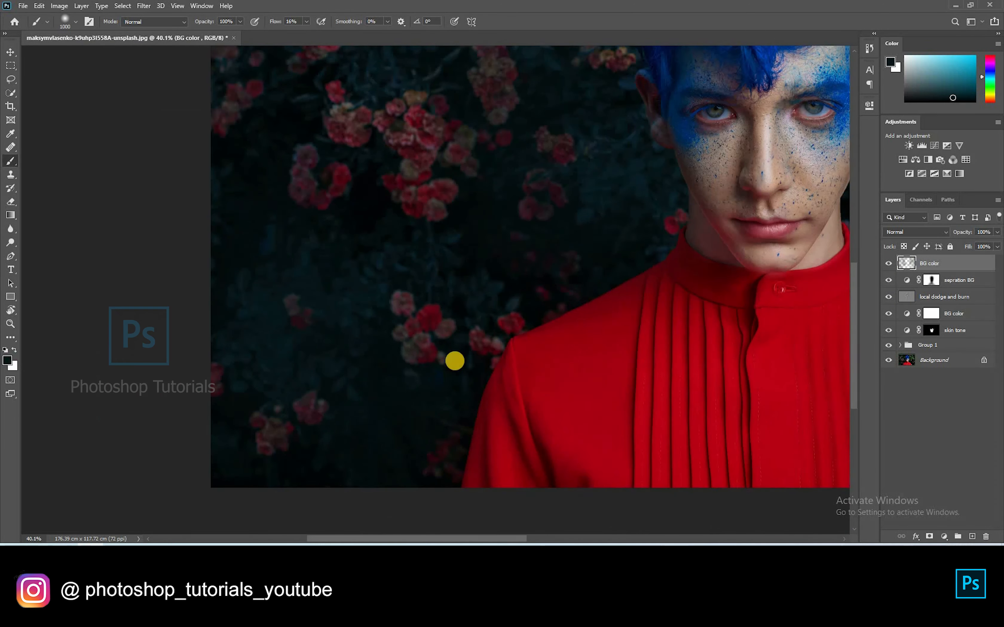
key("e")
scroll(340, 245, "up", 4)
left_click_drag(314, 282, 248, 161)
left_click_drag(152, 388, 185, 410)
left_click_drag(225, 355, 241, 372)
left_click_drag(207, 199, 220, 235)
mouse_move(386, 211)
left_mouse_down()
mouse_move(367, 239)
mouse_move(395, 265)
left_mouse_up()
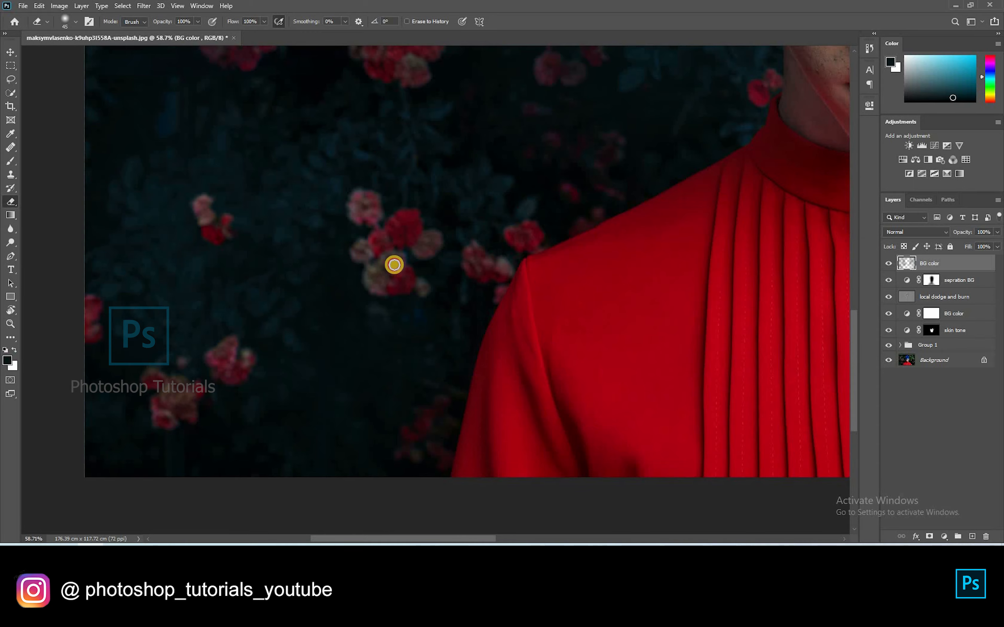
left_click_drag(423, 136, 518, 484)
mouse_move(315, 332)
left_mouse_down()
mouse_move(305, 373)
mouse_move(342, 400)
mouse_move(370, 365)
left_mouse_up()
mouse_move(445, 369)
left_mouse_down()
mouse_move(489, 407)
mouse_move(472, 346)
mouse_move(439, 295)
mouse_move(527, 287)
mouse_move(457, 313)
left_mouse_up()
Enlarge the eraser to 80 px, then 90 px, and uncover the rose clusters along the middle of the left background.
key("bracketright")
key("bracketright")
key("bracketright")
key("bracketright")
mouse_move(365, 253)
left_mouse_down()
mouse_move(404, 317)
mouse_move(375, 296)
left_mouse_up()
left_click_drag(243, 237, 198, 290)
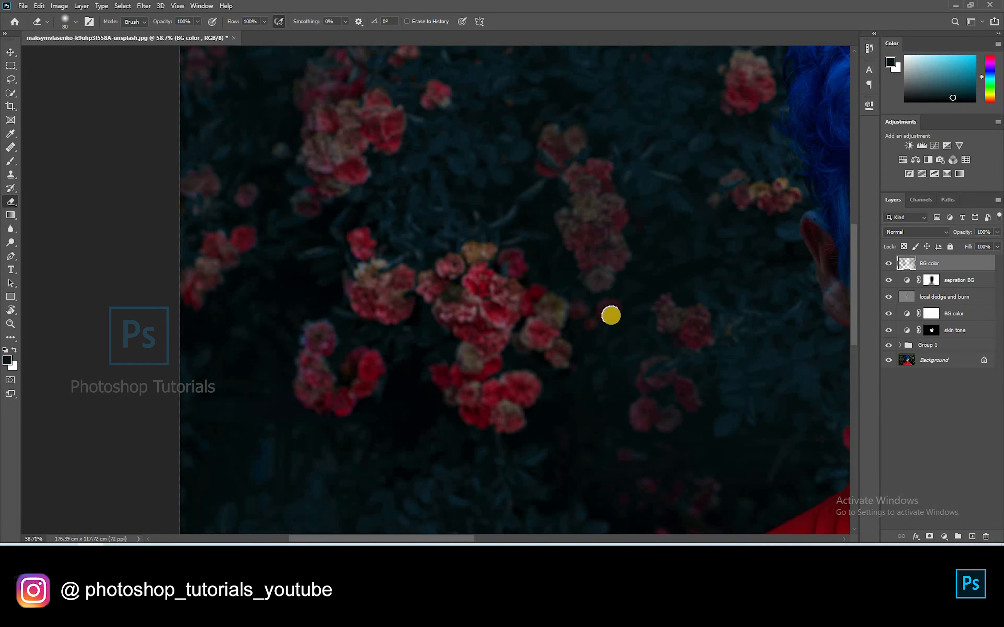
left_click_drag(611, 316, 578, 310)
key("bracketright")
left_click_drag(574, 172, 554, 327)
mouse_move(554, 326)
left_mouse_down()
mouse_move(593, 410)
mouse_move(602, 361)
left_mouse_up()
mouse_move(644, 459)
left_mouse_down()
mouse_move(590, 273)
mouse_move(622, 295)
left_mouse_up()
mouse_move(591, 339)
left_mouse_down()
mouse_move(594, 386)
mouse_move(578, 359)
left_mouse_up()
left_click_drag(594, 287, 411, 186)
Erase the dark paint from the roses in the upper-left background.
left_click_drag(511, 136, 657, 435)
left_click_drag(618, 346, 671, 360)
left_click_drag(622, 237, 642, 250)
left_click_drag(414, 265, 700, 209)
mouse_move(545, 242)
left_mouse_down()
mouse_move(477, 202)
mouse_move(512, 182)
left_mouse_up()
left_click_drag(582, 133, 511, 277)
left_click_drag(582, 205, 576, 255)
left_click_drag(550, 319, 539, 329)
left_click(352, 426)
left_click_drag(313, 274, 310, 168)
left_click_drag(515, 125, 362, 287)
Enlarge the eraser to 100 px and uncover the roses from above the hair across to the right background.
key("bracketright")
mouse_move(434, 205)
left_mouse_down()
mouse_move(486, 248)
mouse_move(484, 272)
left_mouse_up()
left_click_drag(728, 245, 423, 271)
mouse_move(423, 278)
left_mouse_down()
mouse_move(431, 261)
mouse_move(487, 231)
left_mouse_up()
left_click_drag(692, 289, 374, 220)
left_click(374, 220)
left_click_drag(604, 219, 604, 231)
left_click_drag(572, 208, 552, 211)
mouse_move(553, 453)
left_mouse_down()
mouse_move(491, 309)
mouse_move(485, 325)
left_mouse_up()
mouse_move(434, 484)
left_mouse_down()
mouse_move(435, 347)
mouse_move(472, 193)
left_mouse_up()
left_click_drag(456, 386, 461, 403)
Enlarge the eraser to 125 px and clear the paint from the rose clusters right of the face and shoulder.
key("bracketright")
mouse_move(672, 284)
left_mouse_down()
mouse_move(418, 256)
mouse_move(420, 181)
left_mouse_up()
mouse_move(297, 268)
left_mouse_down()
mouse_move(308, 260)
mouse_move(316, 315)
mouse_move(380, 433)
left_mouse_up()
left_click_drag(509, 346, 573, 465)
left_click_drag(618, 347, 610, 368)
left_click_drag(673, 272, 730, 349)
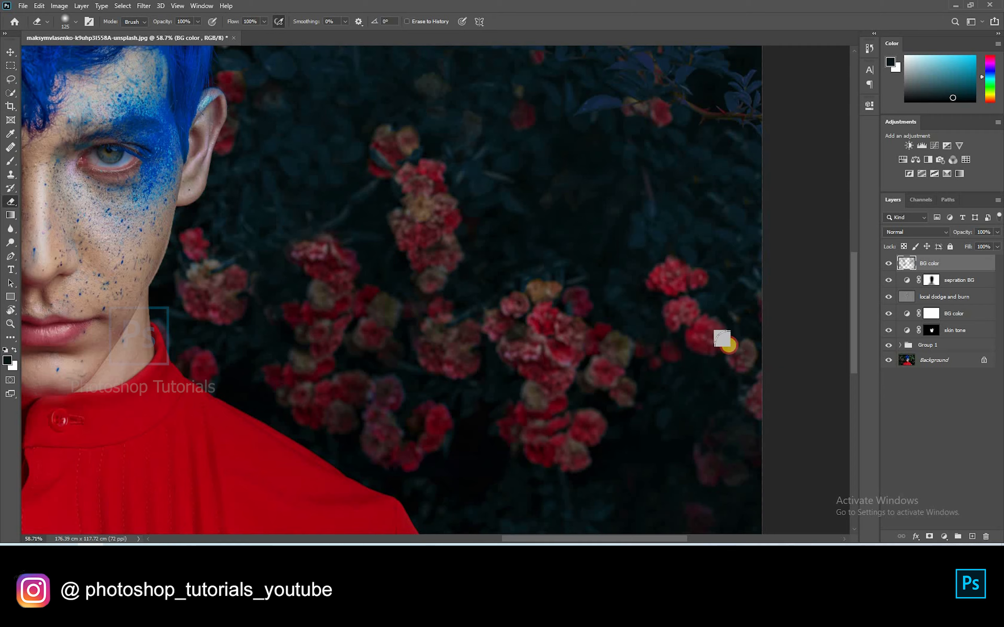
Erase the dark paint from the remaining roses in the upper-right background.
left_click_drag(518, 122, 542, 331)
left_click_drag(674, 319, 682, 328)
left_click_drag(533, 215, 512, 216)
left_click(676, 238)
left_click_drag(680, 126, 661, 268)
left_click_drag(477, 245, 679, 361)
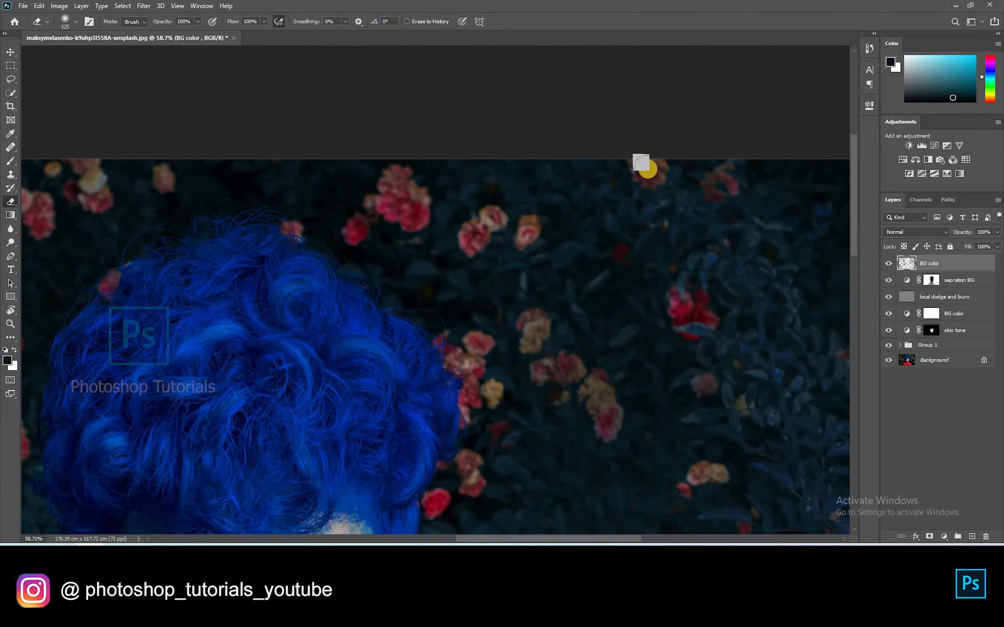
left_click_drag(649, 170, 656, 175)
left_click_drag(731, 190, 725, 184)
left_click_drag(784, 347, 713, 353)
Review the painted BG color layer's opacity and blend mode, compare the whole portrait with it hidden and shown, and deselect all layers.
double_click(965, 264)
left_click(931, 250)
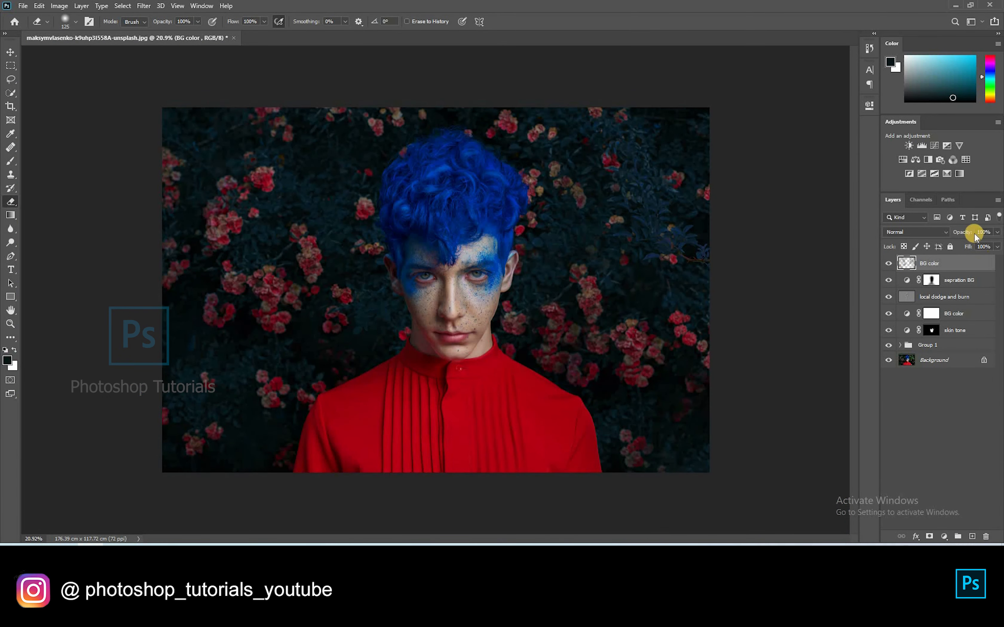
left_click_drag(955, 239, 950, 238)
left_click(911, 233)
left_click(906, 262)
scroll(911, 233, "up", 3)
left_click(891, 269)
left_click(890, 269)
left_click(915, 232)
left_click(907, 359)
left_click(895, 383)
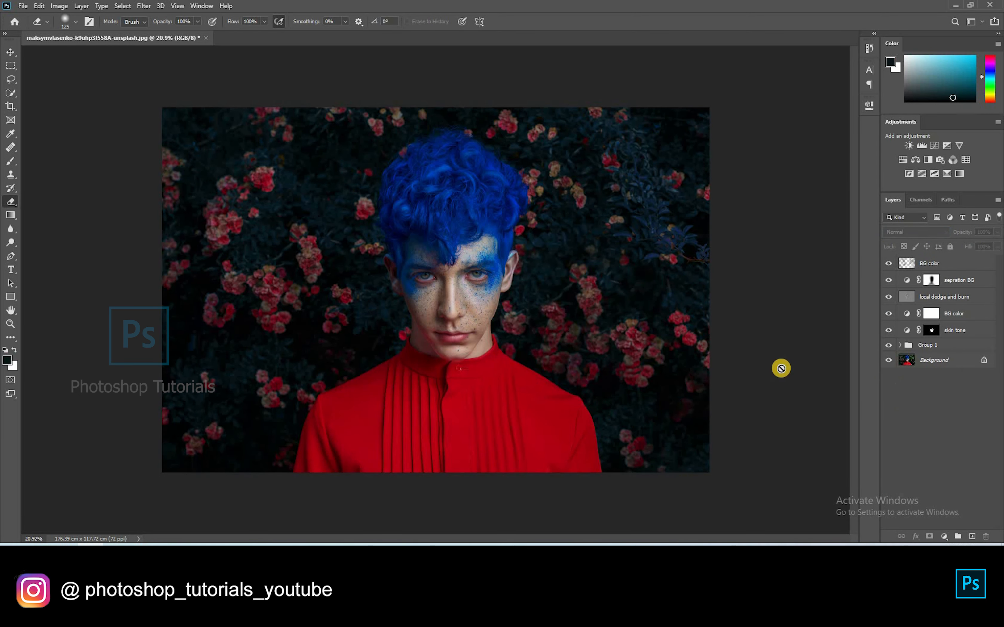
Add a Channel Mixer adjustment, raise red to +125, boost green and set blue to -103 in the Red output, and rename it for boosted reds.
left_click(954, 163)
left_click(748, 225)
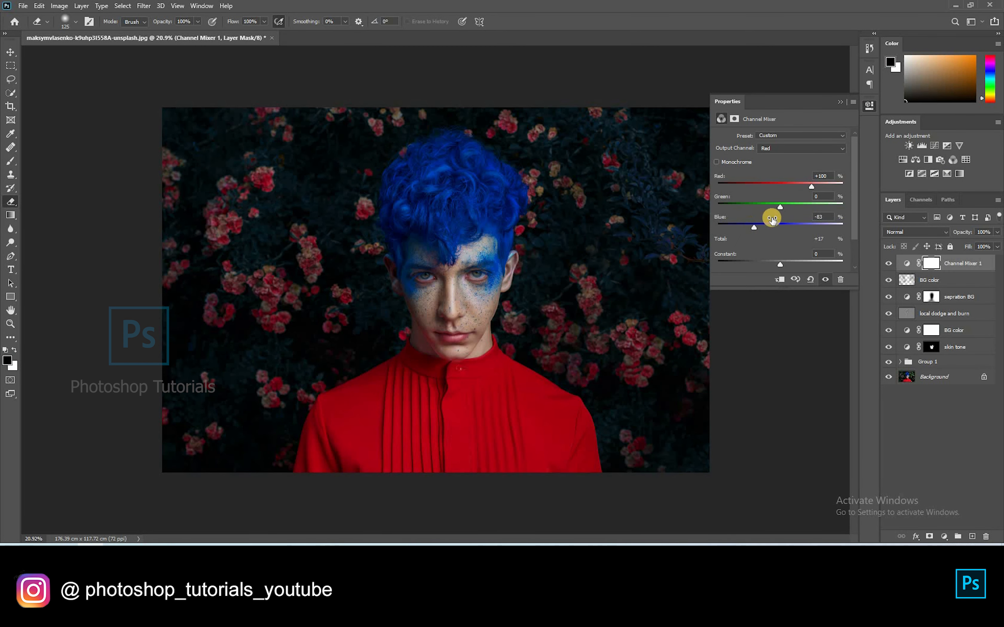
left_click_drag(790, 205, 806, 198)
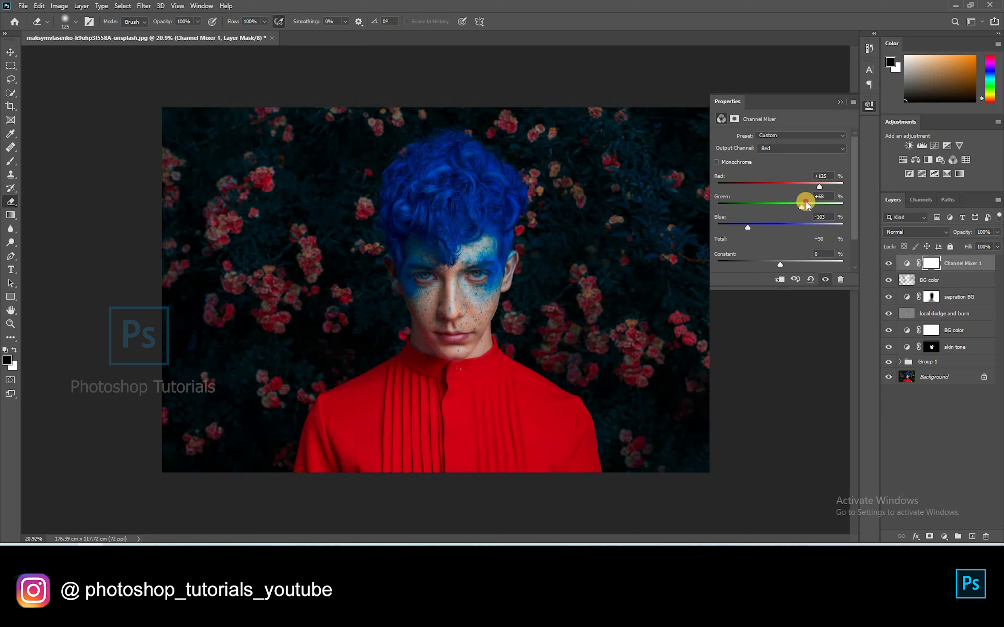
left_click_drag(801, 204, 798, 204)
left_click(834, 109)
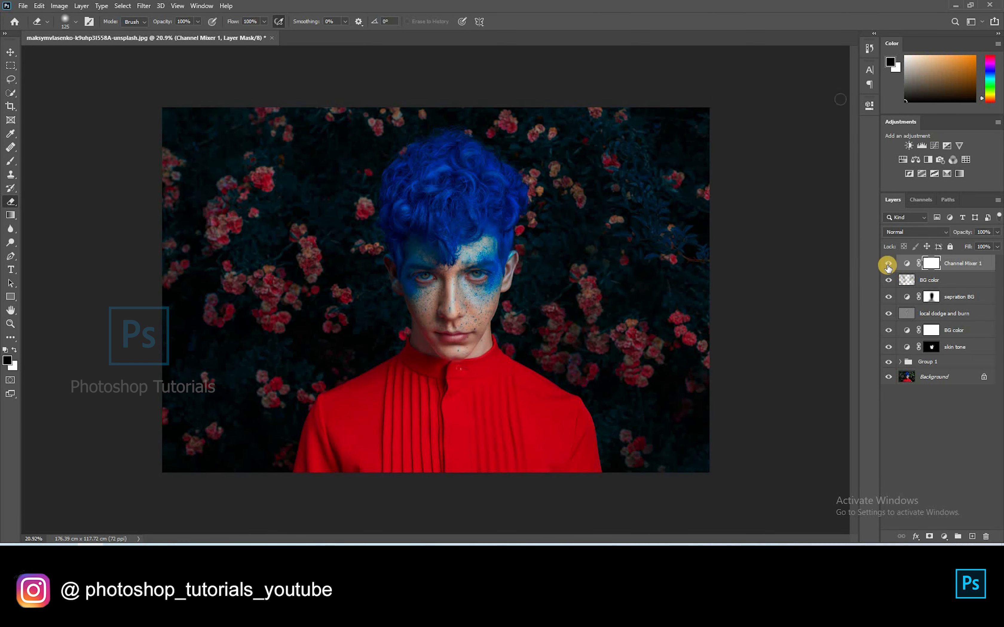
double_click(965, 263)
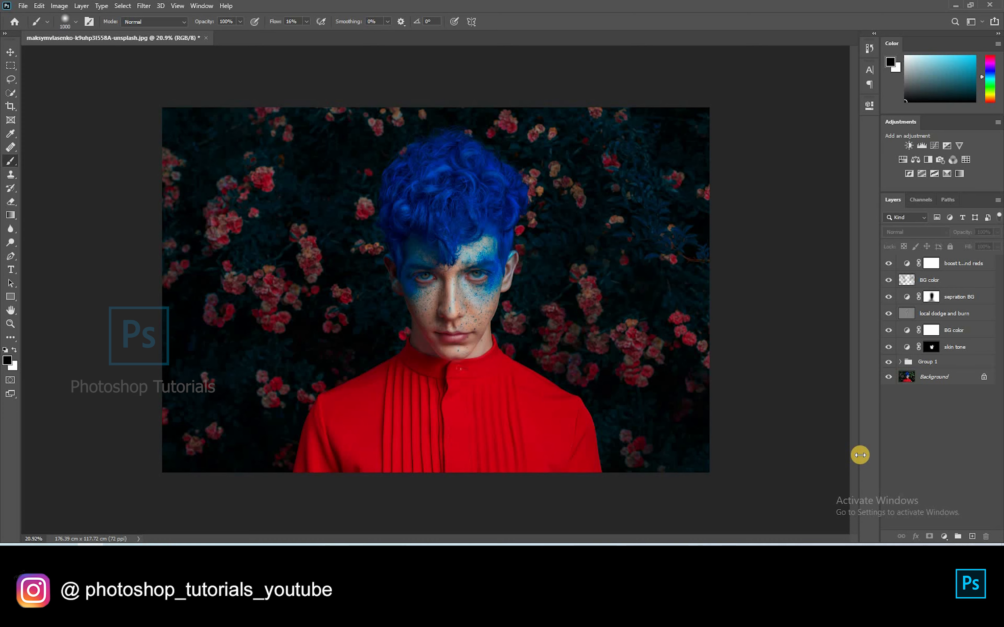
Stamp all visible layers into a new layer and adjust it in Camera Raw with texture +10 and slight highlights, shadows and exposure changes.
key("ctrl+shift+alt+n")
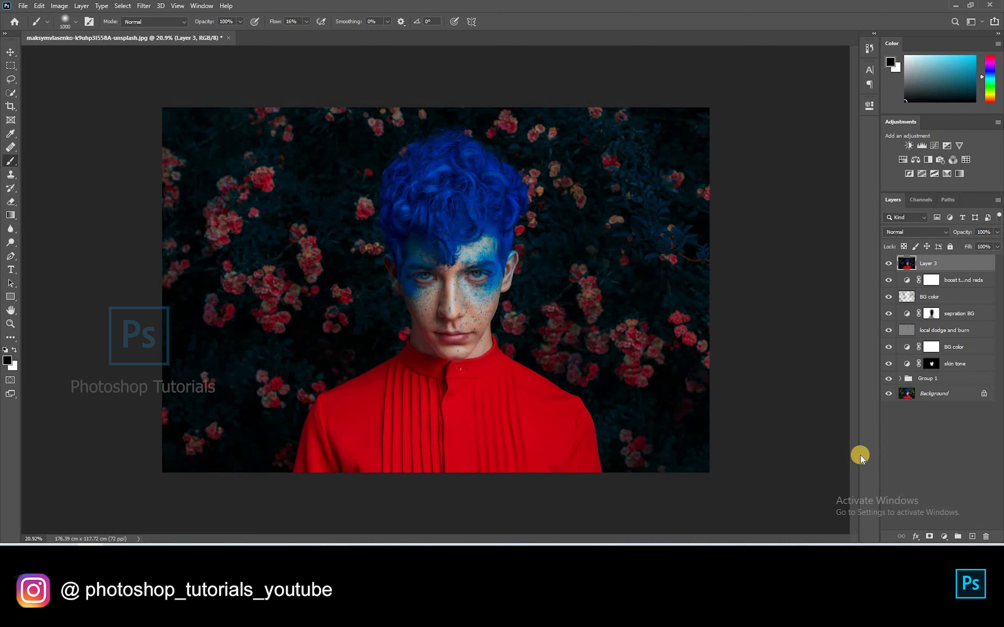
key("ctrl+shift+a")
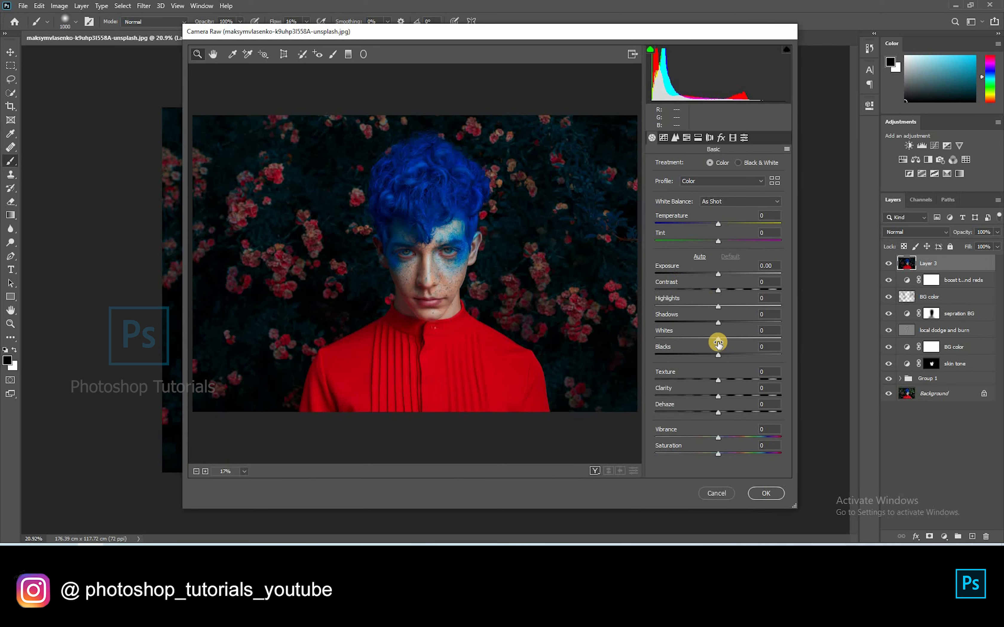
left_click(724, 380)
left_click(725, 307)
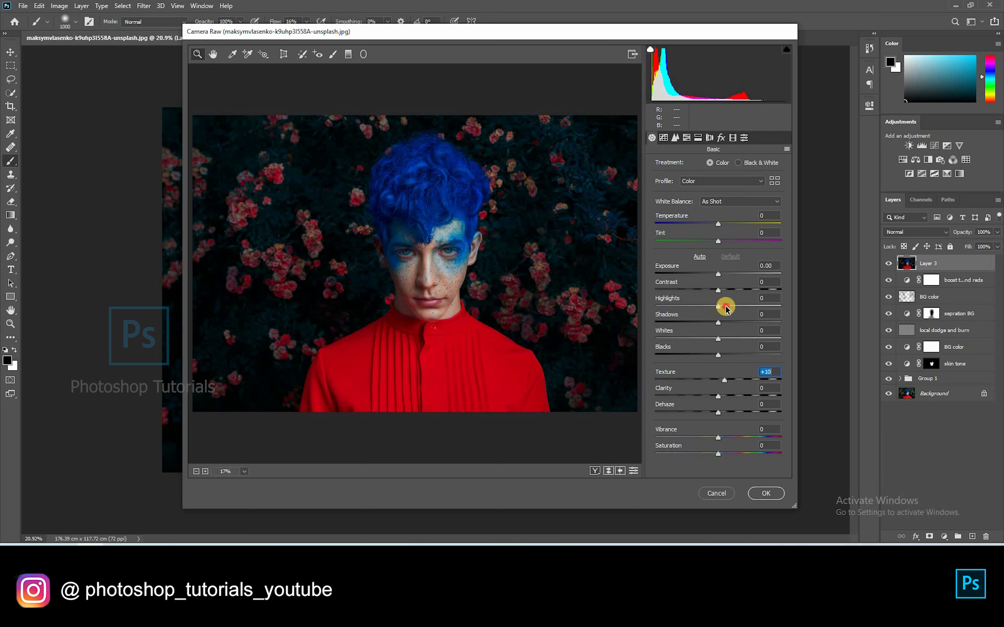
left_click(708, 306)
left_click(729, 323)
key("Up")
key("Up")
key("Up")
left_click(718, 274)
left_click_drag(718, 274, 716, 272)
Shape the parametric tone curve with highlights +13, lights +18, darks -1 and shadows 0.
left_click(663, 137)
left_click(727, 334)
left_click(729, 351)
left_click(712, 367)
left_click_drag(712, 367, 716, 367)
left_click_drag(720, 382, 724, 382)
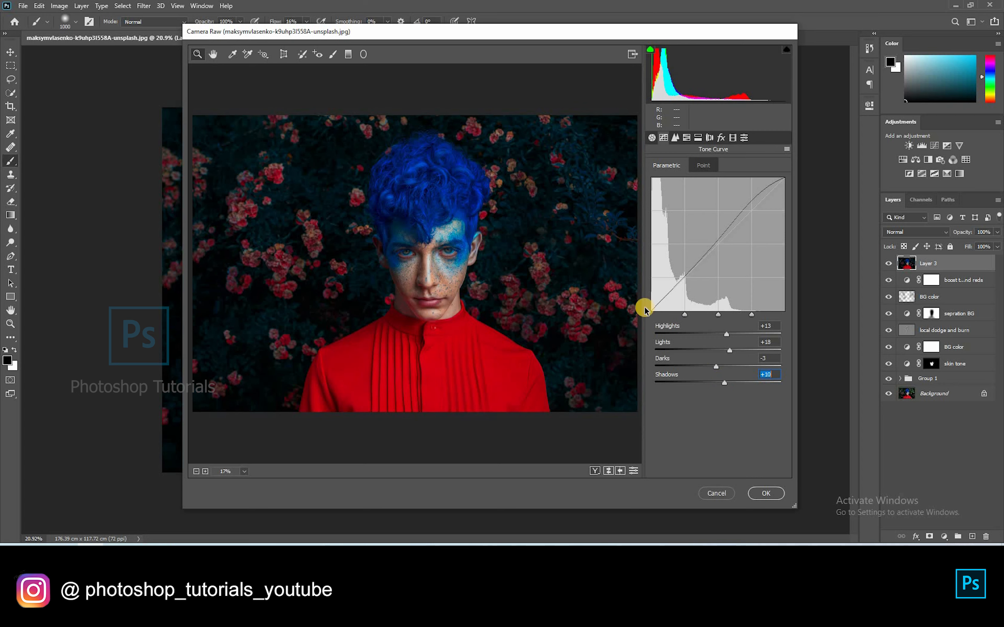
left_click_drag(724, 385, 720, 385)
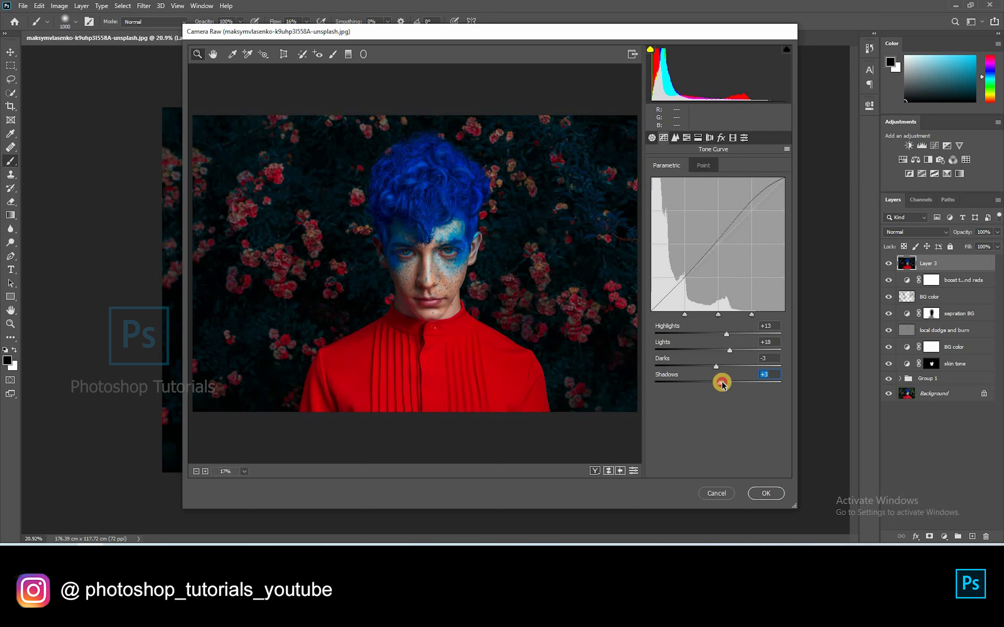
double_click(722, 385)
left_click_drag(721, 368, 717, 370)
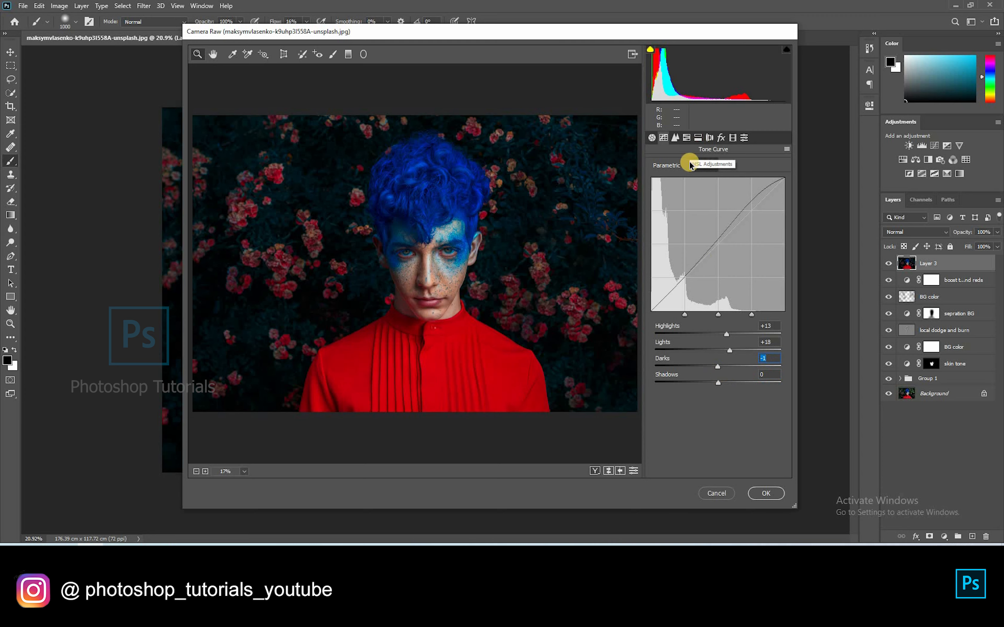
Apply split toning with highlights hue 230 and saturation 15, shadows hue 60 and saturation 25, and accept the Camera Raw edits.
left_click(698, 138)
left_click_drag(679, 185, 780, 184)
left_click_drag(656, 278, 680, 261)
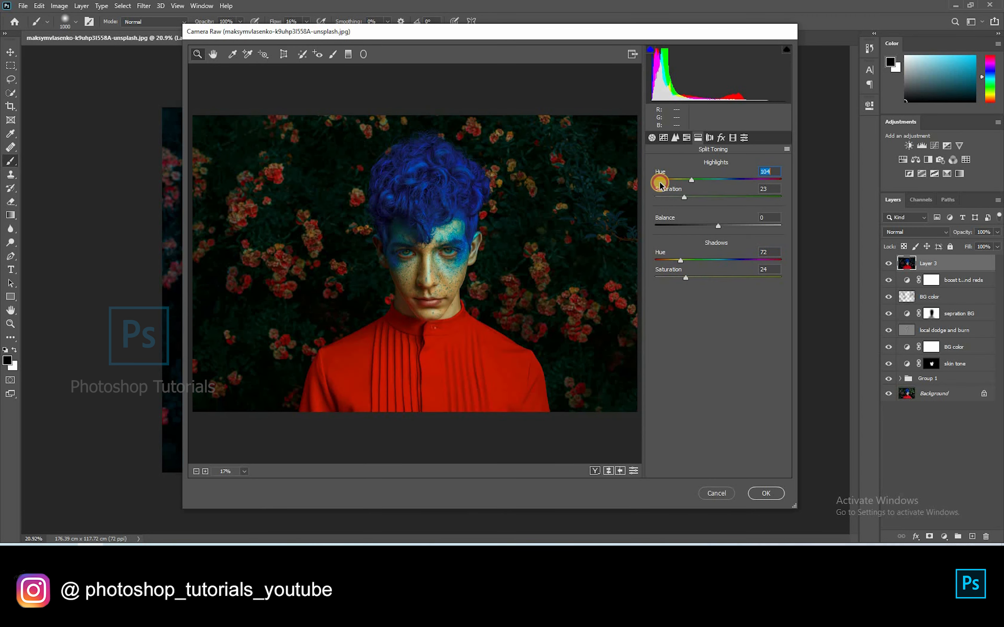
mouse_move(682, 183)
left_mouse_down()
mouse_move(710, 183)
mouse_move(674, 197)
left_mouse_up()
left_click_drag(709, 179, 735, 179)
left_click_drag(699, 261, 675, 262)
left_click(421, 250)
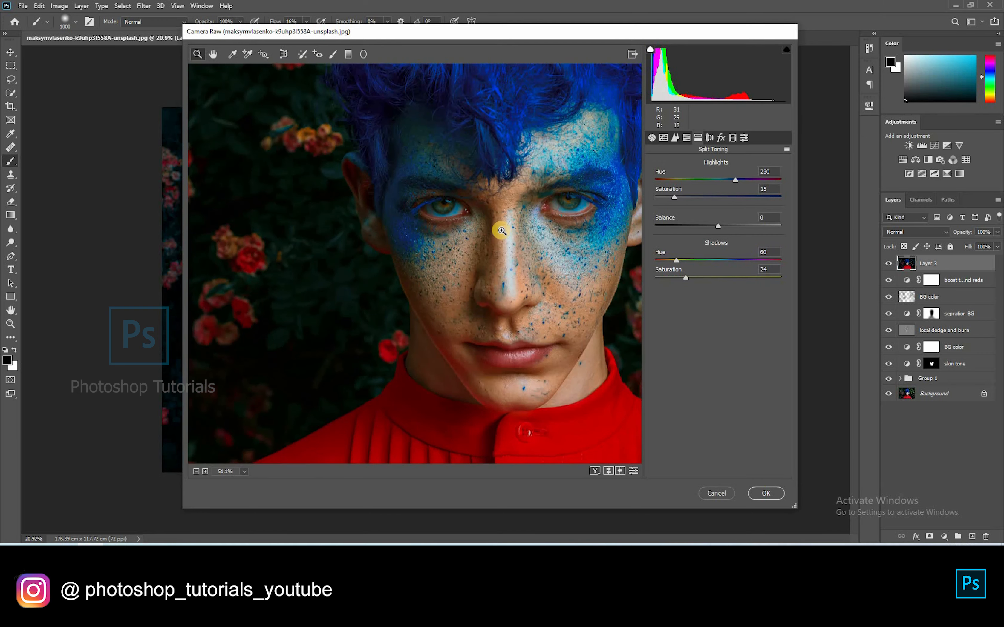
left_click(480, 245, "alt")
left_click_drag(685, 280, 688, 278)
key("Down")
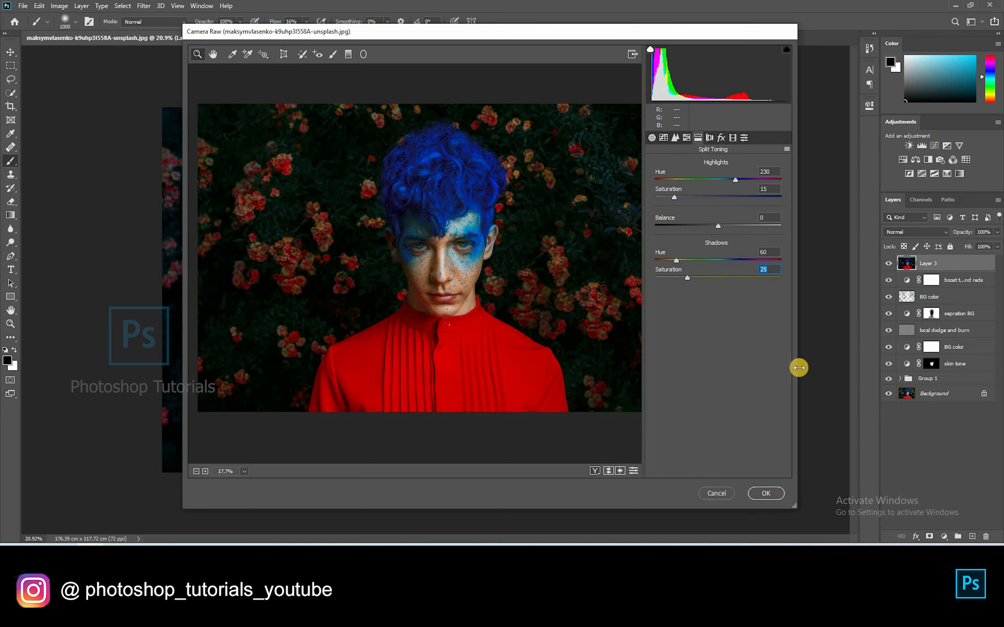
left_click(765, 494)
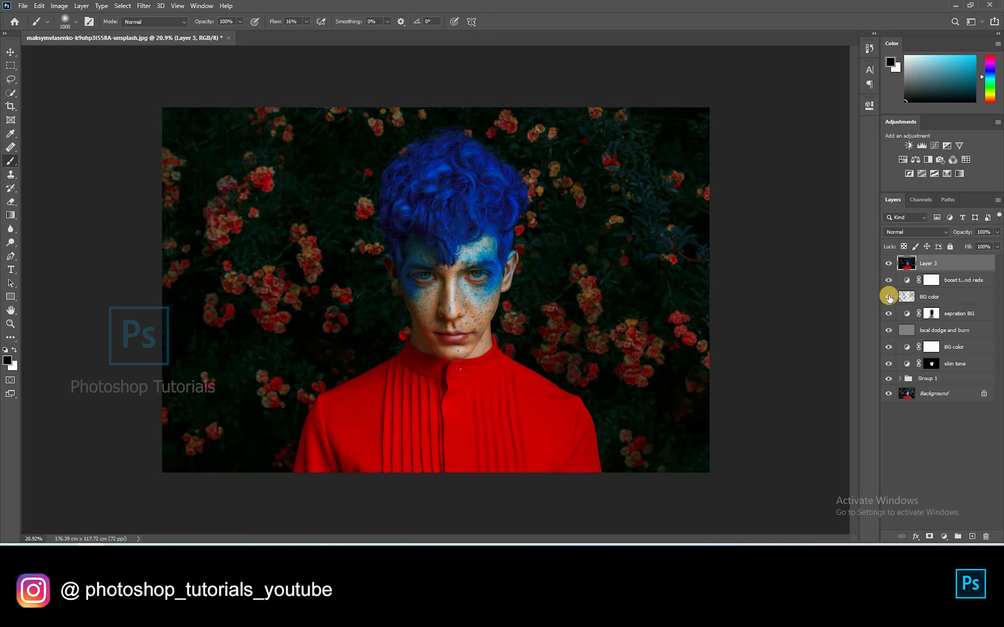
left_click(888, 263)
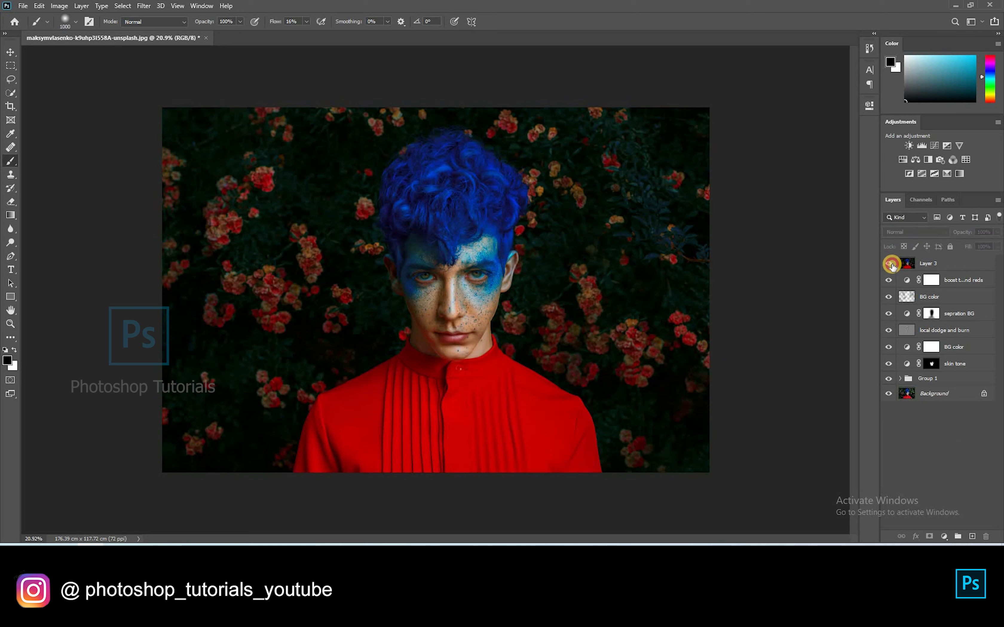